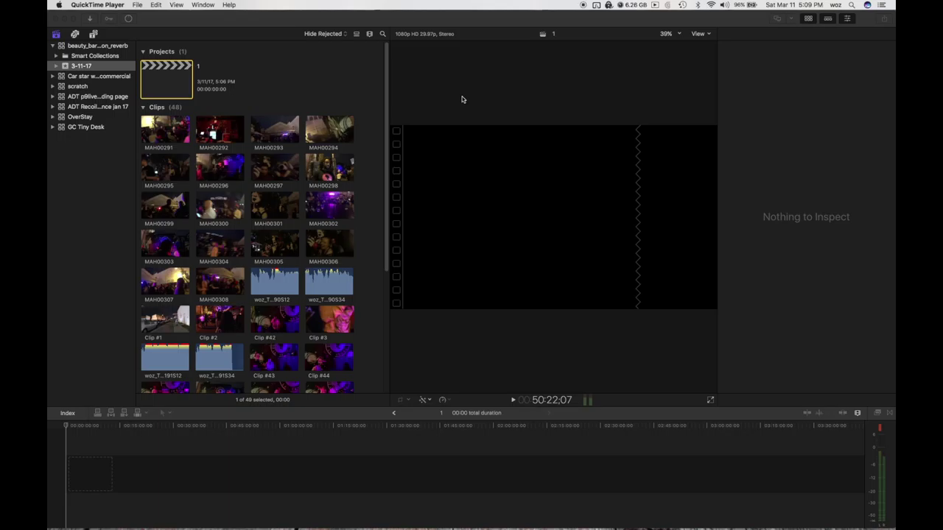
Step: Marquee-select 48 of the 49 clips in the 3-11-17 event browser
{"action": "left_click", "coordinate": [370, 130]}
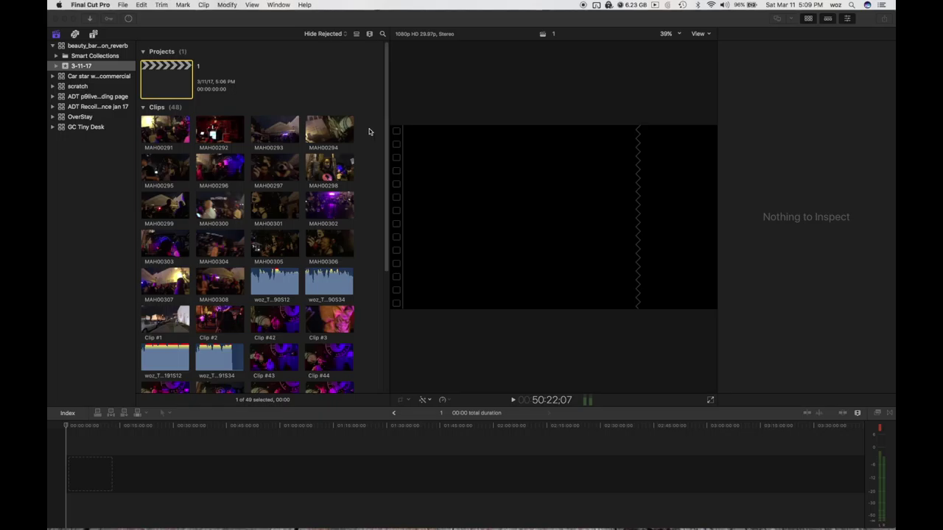
{"action": "left_click_drag", "start_coordinate": [368, 130], "coordinate": [158, 417]}
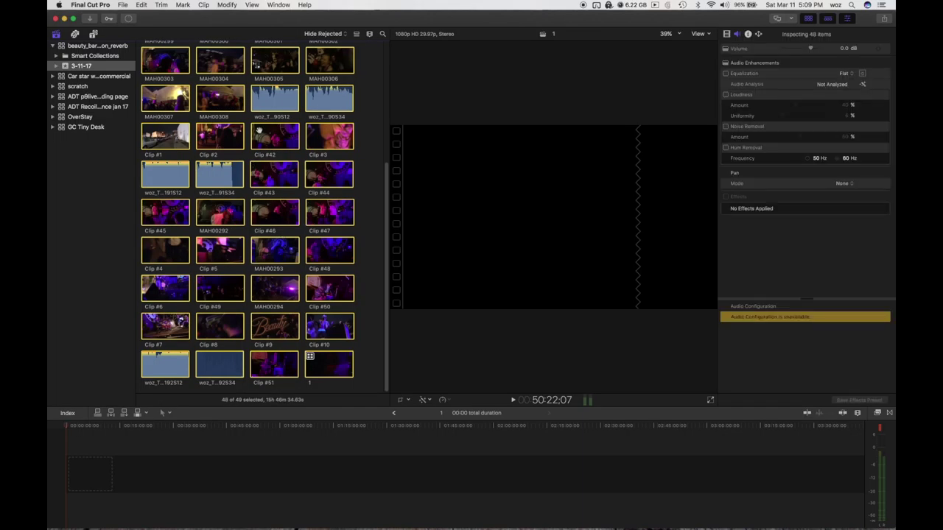
Step: Make a new multicam clip named 2 from the selected clips, synchronized using audio
{"action": "scroll", "coordinate": [258, 130], "scroll_direction": "up", "scroll_amount": 3}
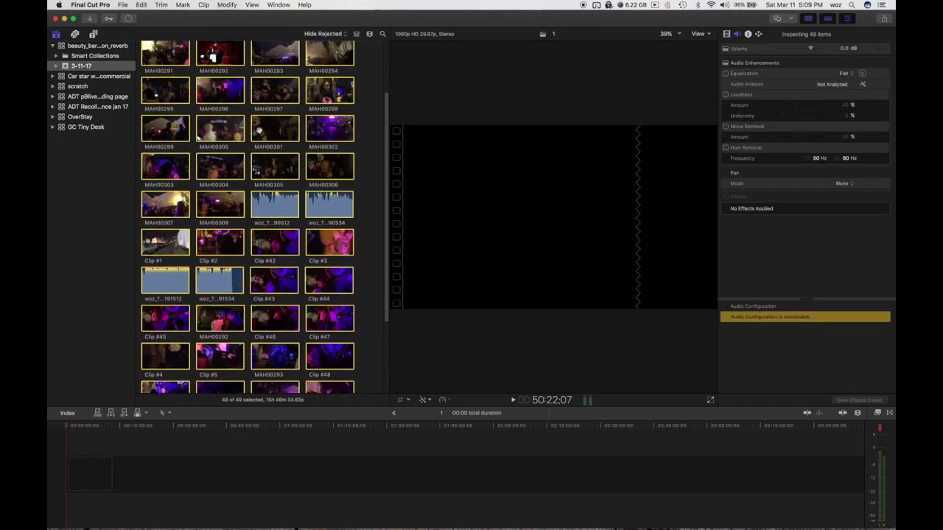
{"action": "scroll", "coordinate": [258, 130], "scroll_direction": "up", "scroll_amount": 5}
{"action": "scroll", "coordinate": [310, 294], "scroll_direction": "down", "scroll_amount": 10}
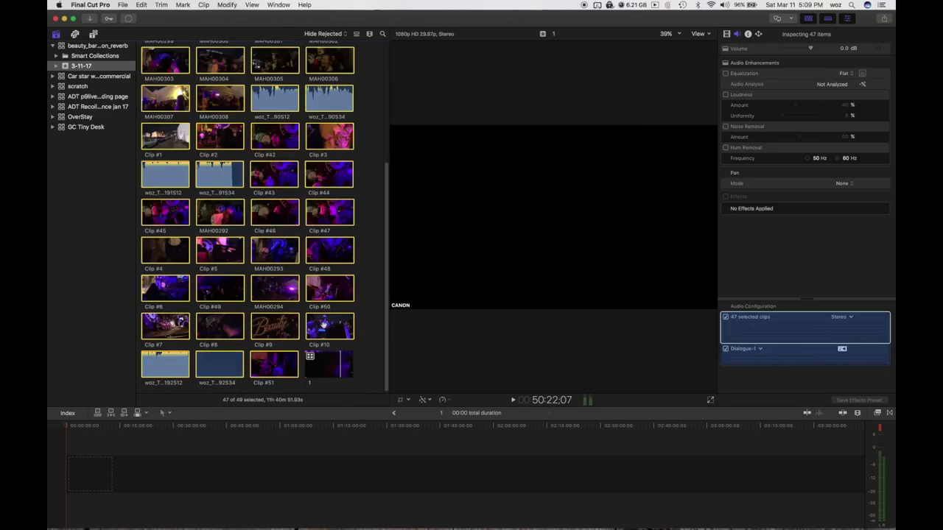
{"action": "right_click", "coordinate": [324, 327]}
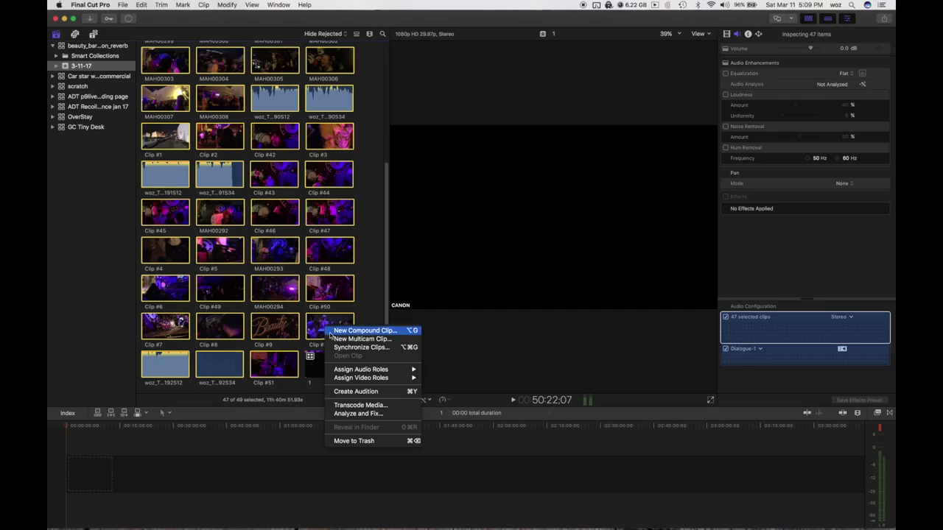
{"action": "left_click", "coordinate": [336, 339]}
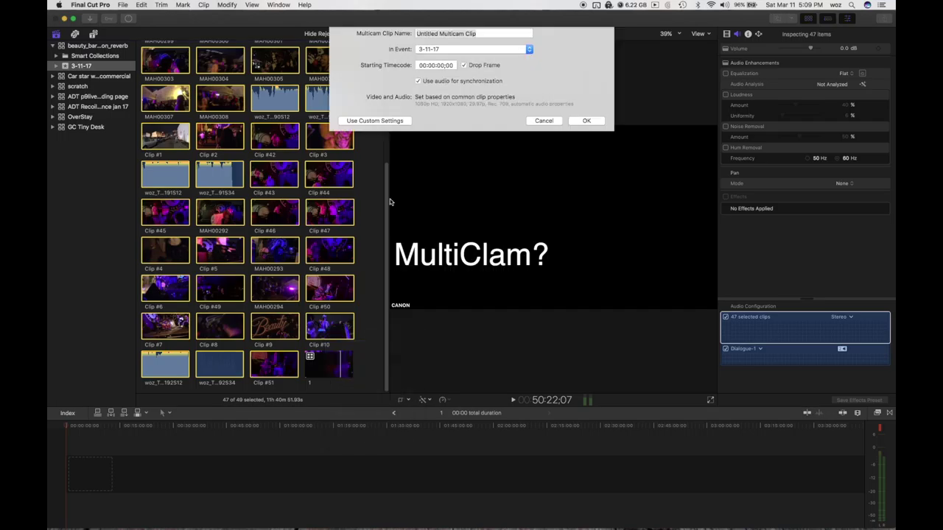
{"action": "type", "text": "2"}
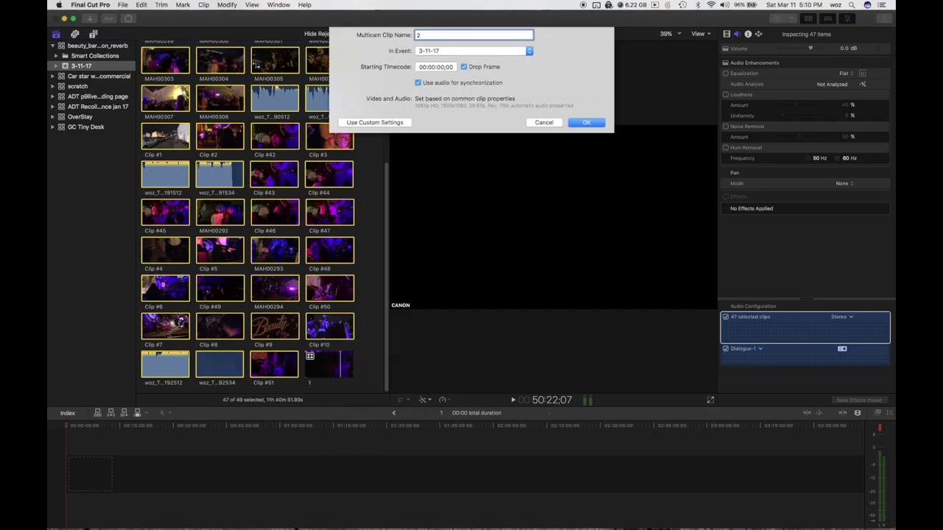
{"action": "left_click", "coordinate": [574, 122]}
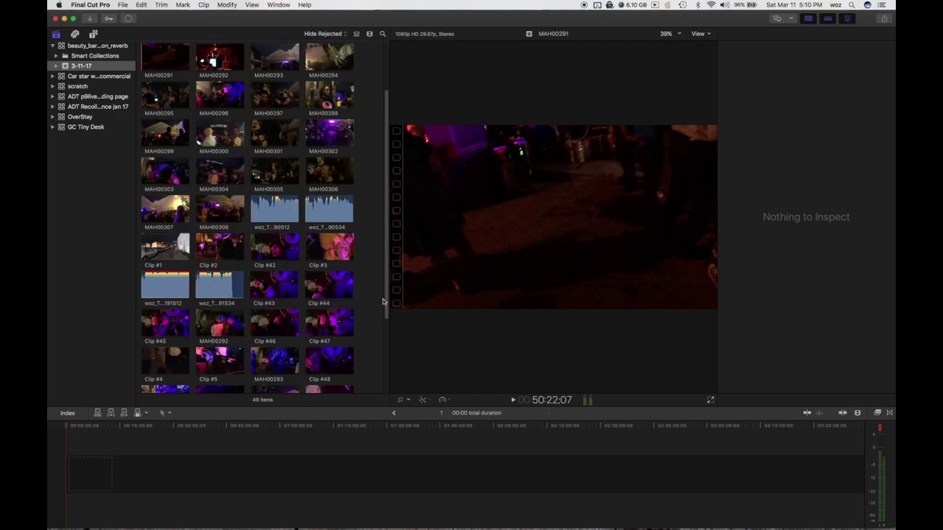
Step: Delete the woz_TC_0192S34 audio clip from its angle in the multicam angle editor
{"action": "scroll", "coordinate": [376, 311], "scroll_direction": "down", "scroll_amount": 5}
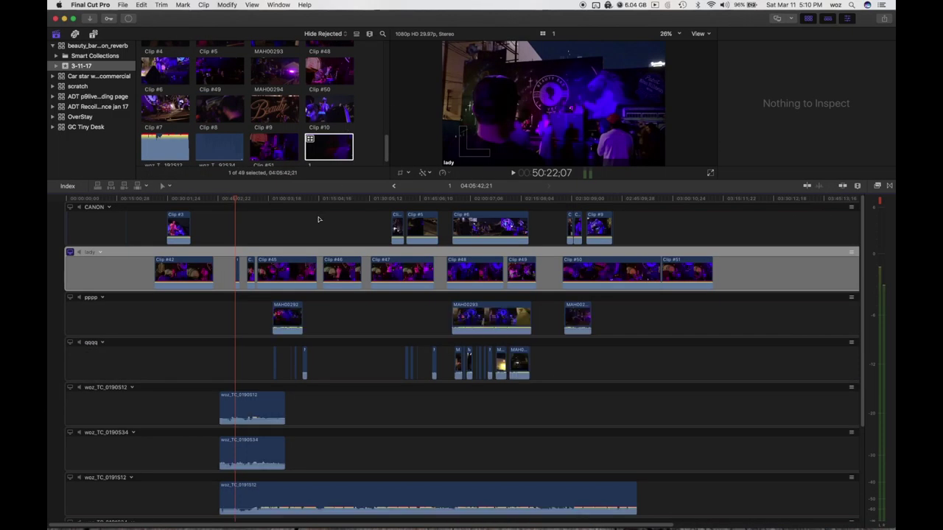
{"action": "left_click", "coordinate": [319, 218]}
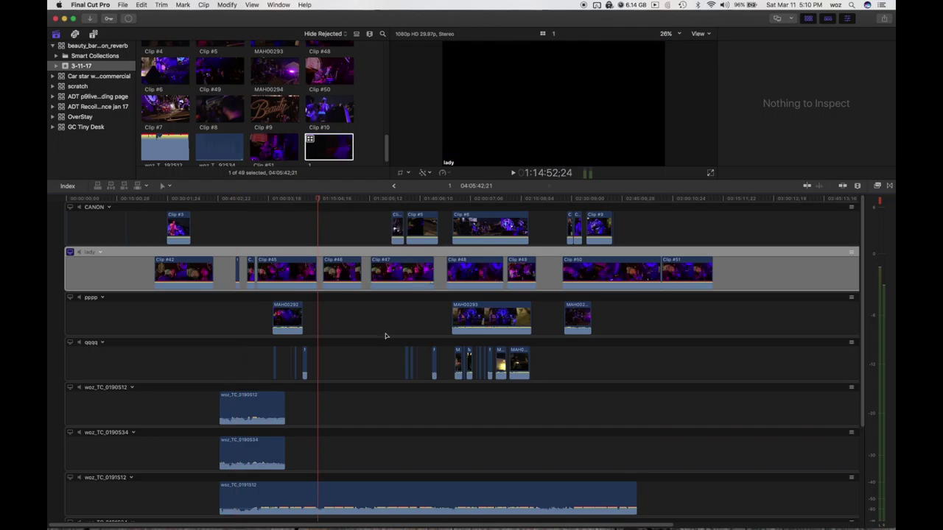
{"action": "scroll", "coordinate": [385, 336], "scroll_direction": "down", "scroll_amount": 2}
{"action": "scroll", "coordinate": [386, 335], "scroll_direction": "down", "scroll_amount": 5}
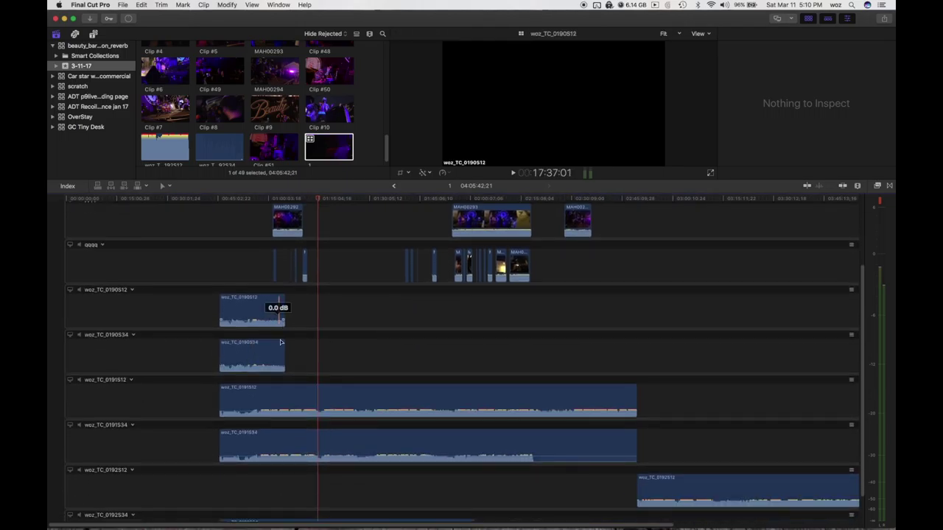
{"action": "scroll", "coordinate": [311, 385], "scroll_direction": "down", "scroll_amount": 1}
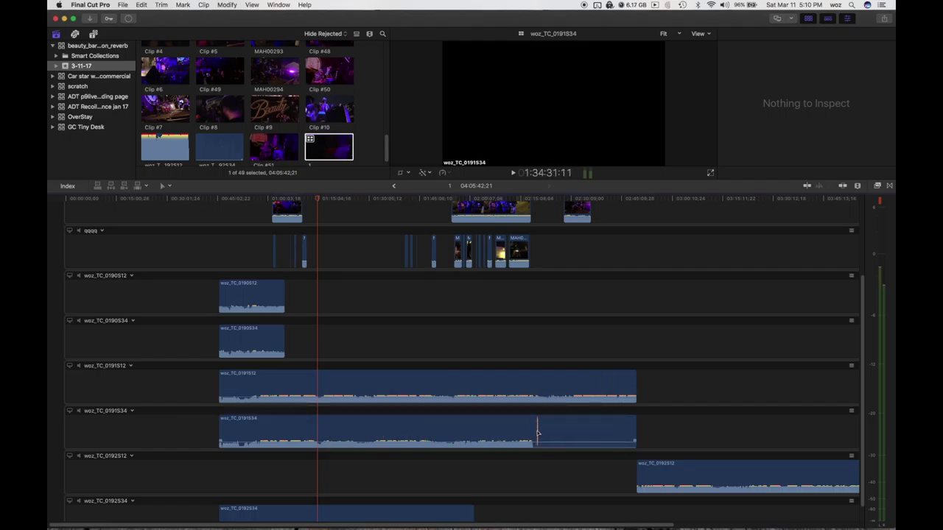
{"action": "scroll", "coordinate": [582, 465], "scroll_direction": "down", "scroll_amount": 1}
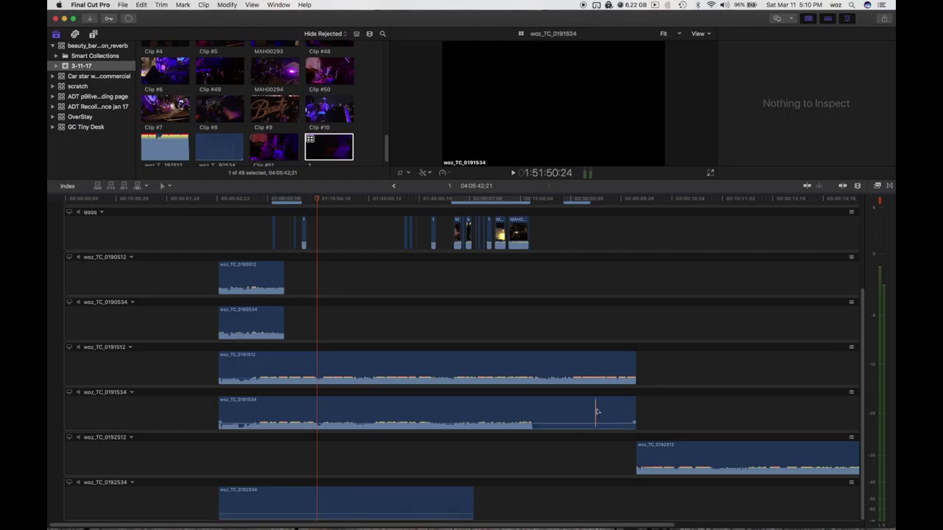
{"action": "left_click", "coordinate": [428, 499]}
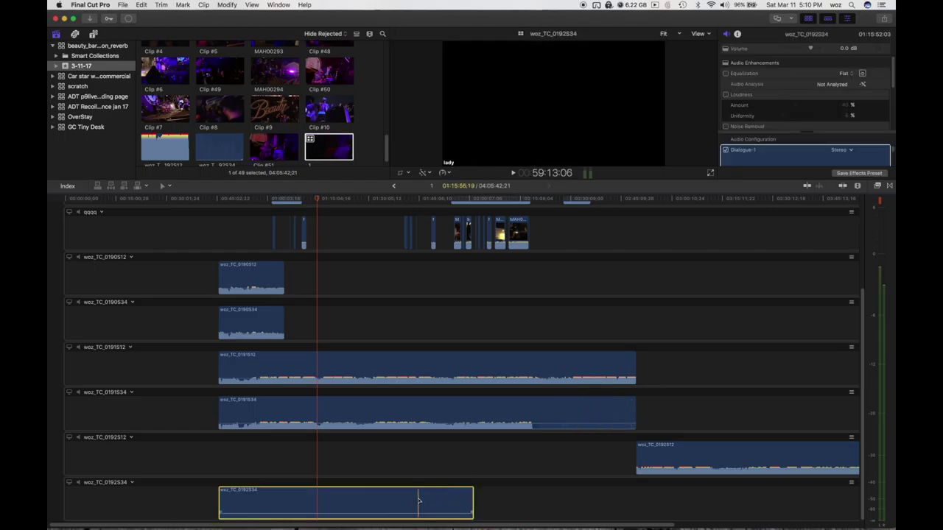
{"action": "key", "text": "Delete"}
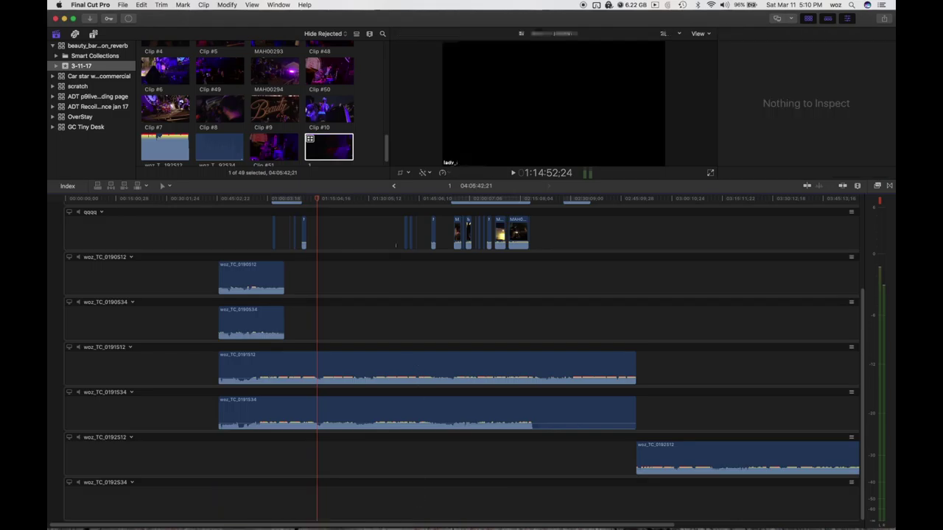
Step: Delete the woz_TC_0190S12 and woz_TC_0190S34 clips, then select all remaining angle clips
{"action": "scroll", "coordinate": [373, 323], "scroll_direction": "up", "scroll_amount": 1}
{"action": "scroll", "coordinate": [373, 323], "scroll_direction": "up", "scroll_amount": 2}
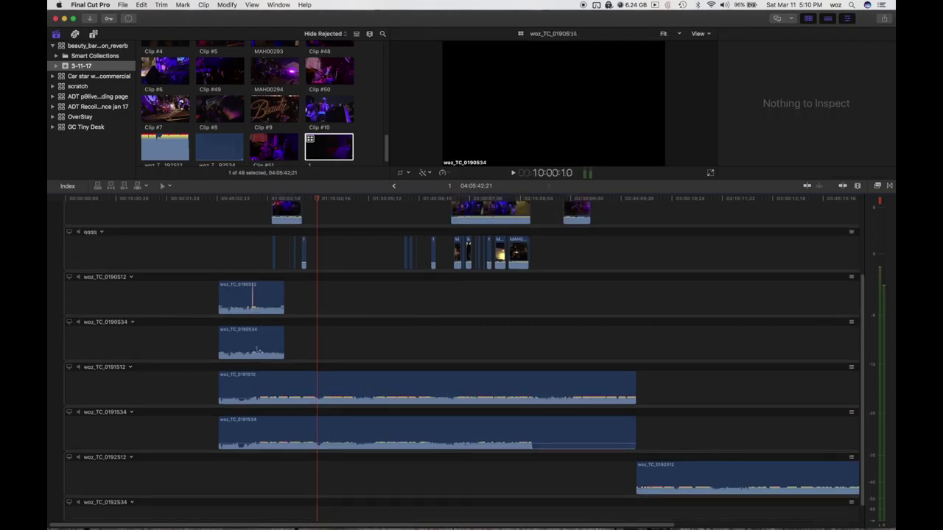
{"action": "scroll", "coordinate": [332, 314], "scroll_direction": "up", "scroll_amount": 1}
{"action": "scroll", "coordinate": [332, 315], "scroll_direction": "up", "scroll_amount": 5}
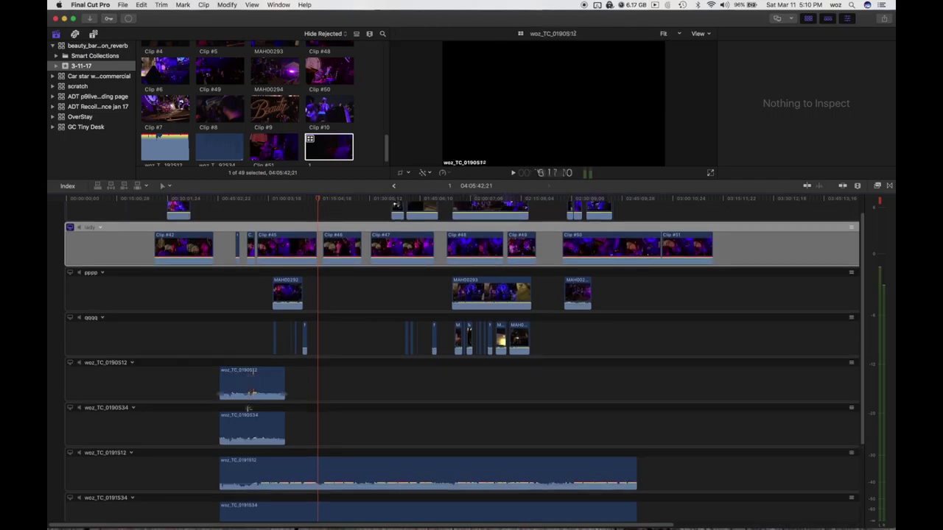
{"action": "scroll", "coordinate": [193, 248], "scroll_direction": "up", "scroll_amount": 2}
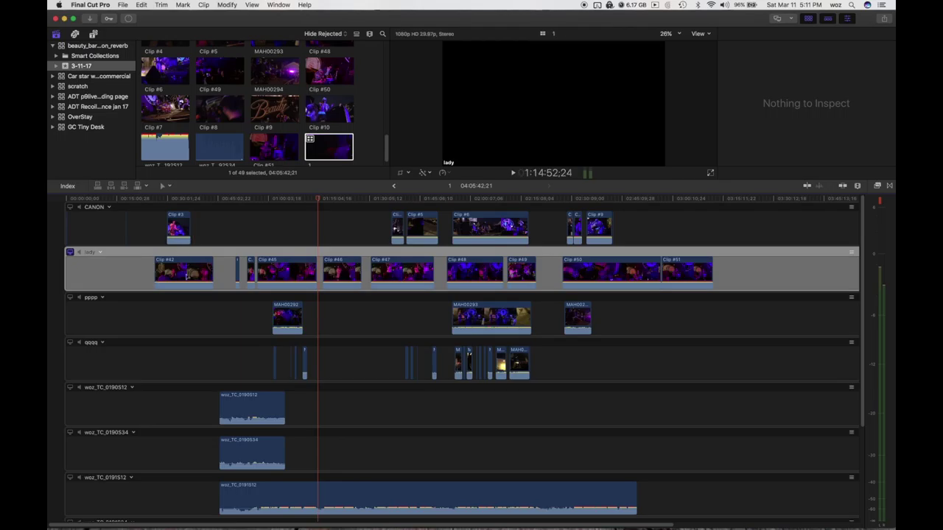
{"action": "left_click", "coordinate": [256, 414]}
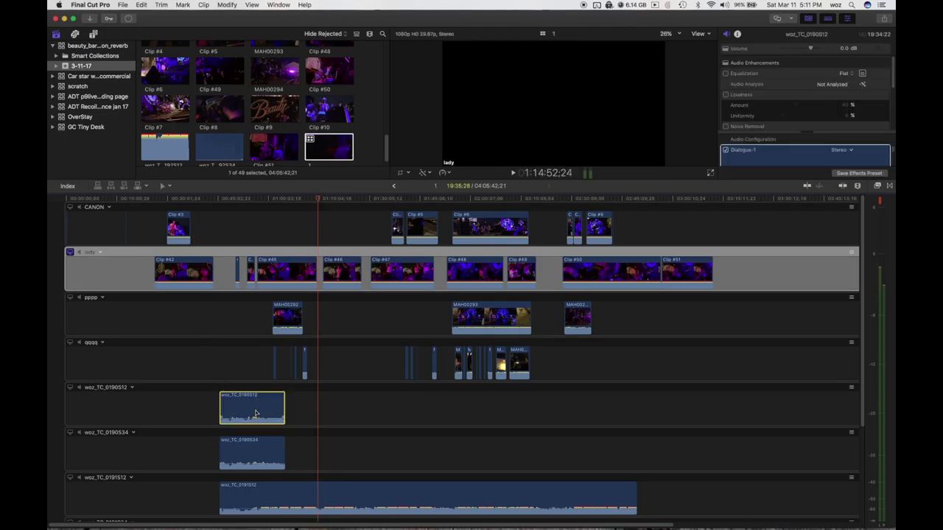
{"action": "key", "text": "Delete"}
{"action": "left_click", "coordinate": [252, 453]}
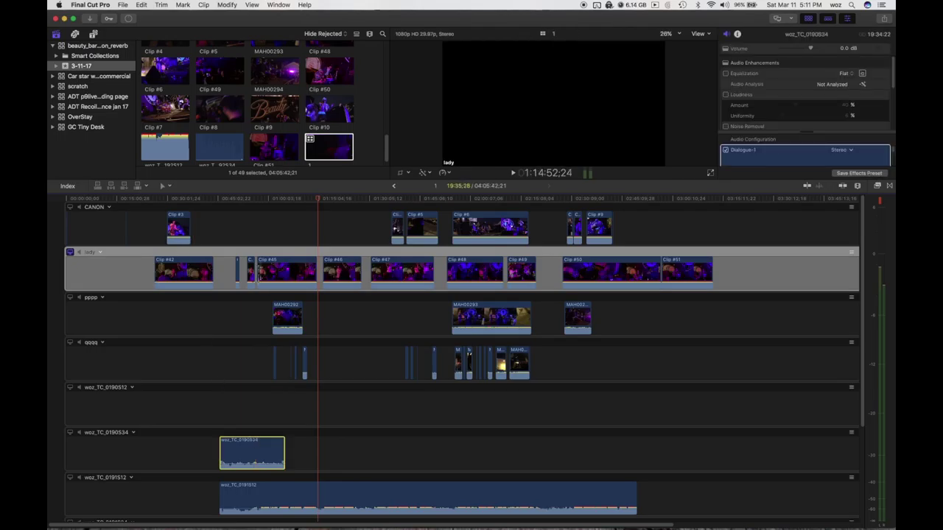
{"action": "key", "text": "Delete"}
{"action": "left_click_drag", "start_coordinate": [232, 223], "coordinate": [681, 506]}
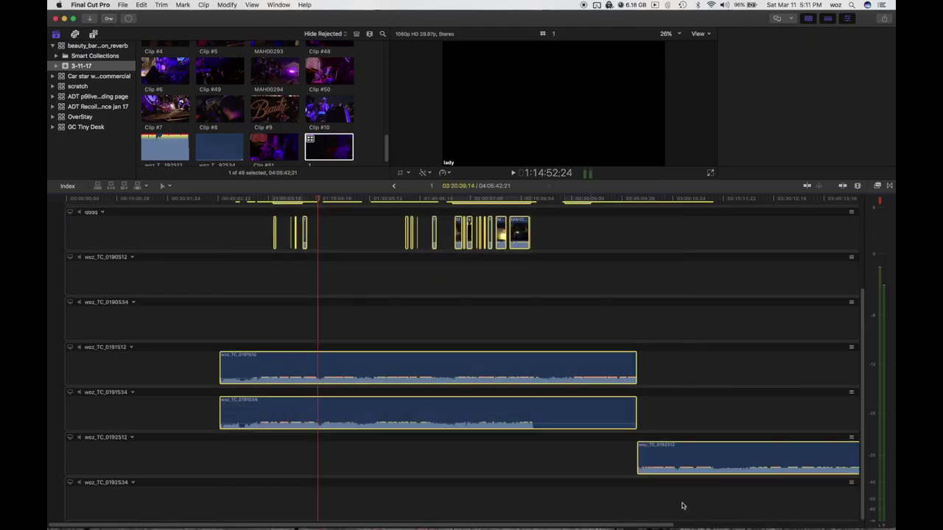
{"action": "scroll", "coordinate": [653, 273], "scroll_direction": "up", "scroll_amount": 4}
Step: Copy the 40 selected angle clips and paste them into the empty project 1 timeline
{"action": "scroll", "coordinate": [654, 276], "scroll_direction": "down", "scroll_amount": 1}
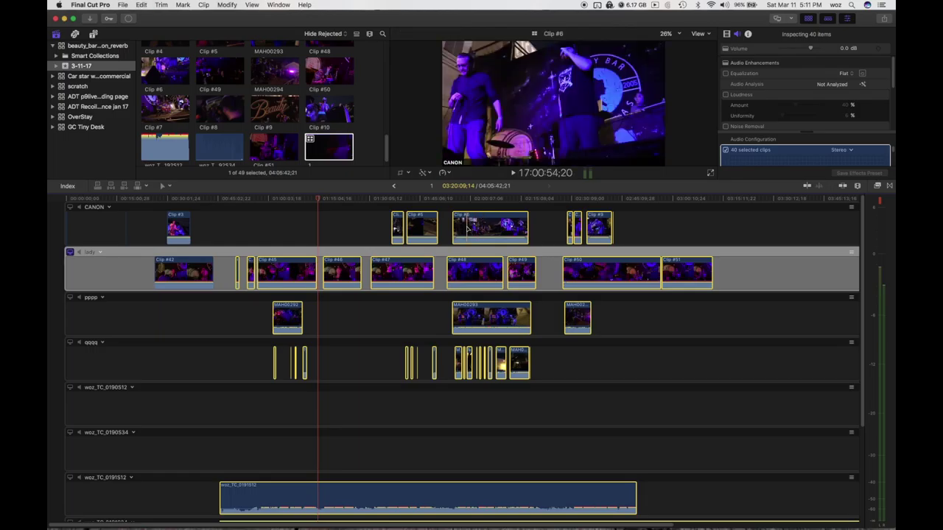
{"action": "key", "text": "super+c"}
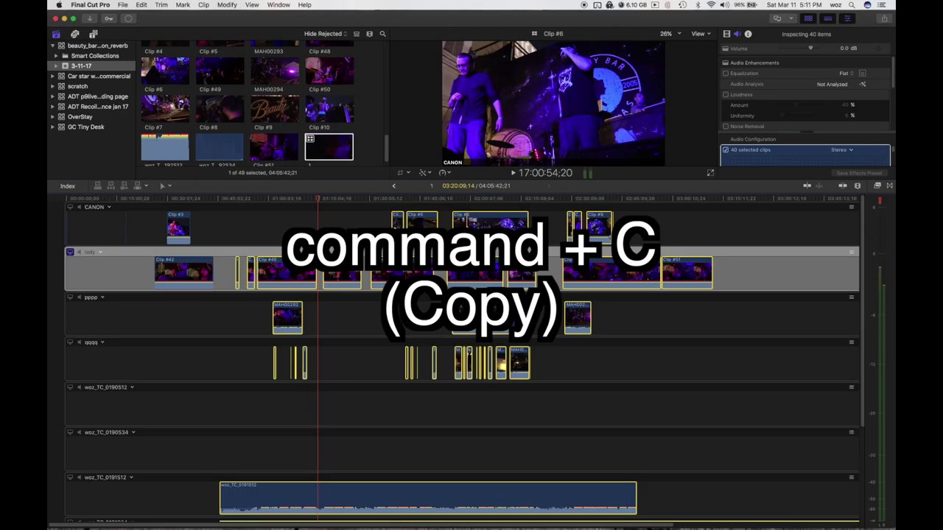
{"action": "scroll", "coordinate": [179, 74], "scroll_direction": "up", "scroll_amount": 5}
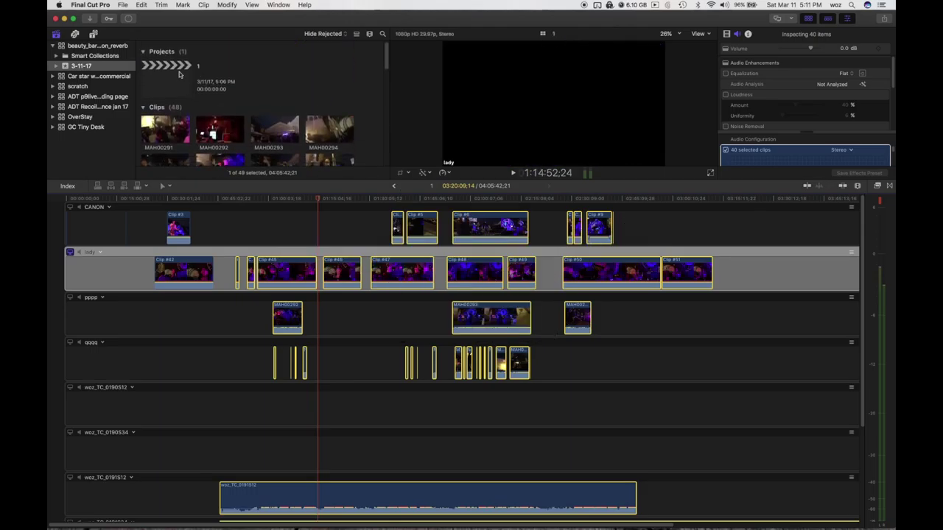
{"action": "double_click", "coordinate": [179, 75]}
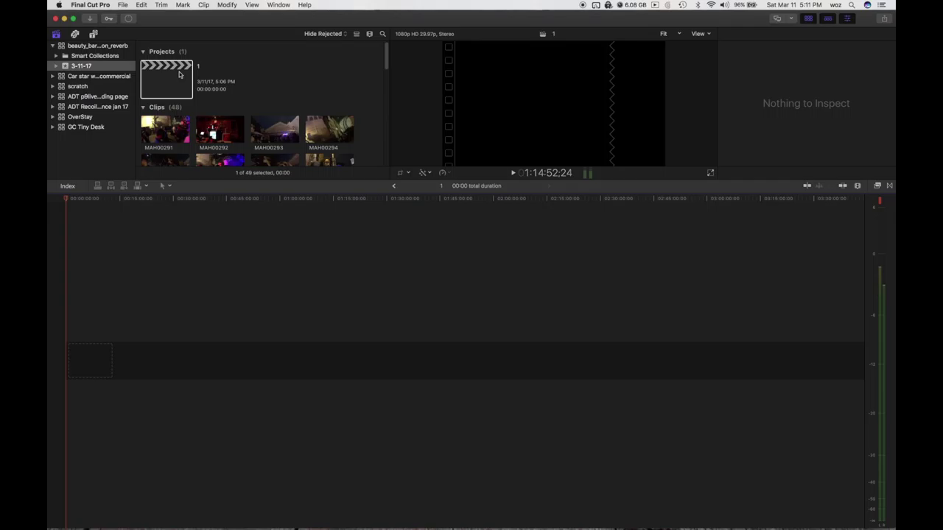
{"action": "key", "text": "super+v"}
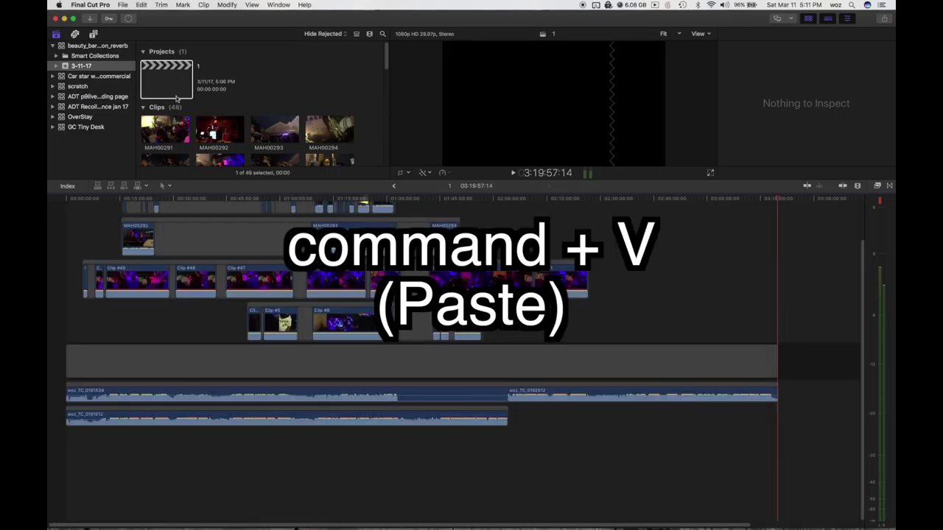
{"action": "scroll", "coordinate": [167, 304], "scroll_direction": "up", "scroll_amount": 3}
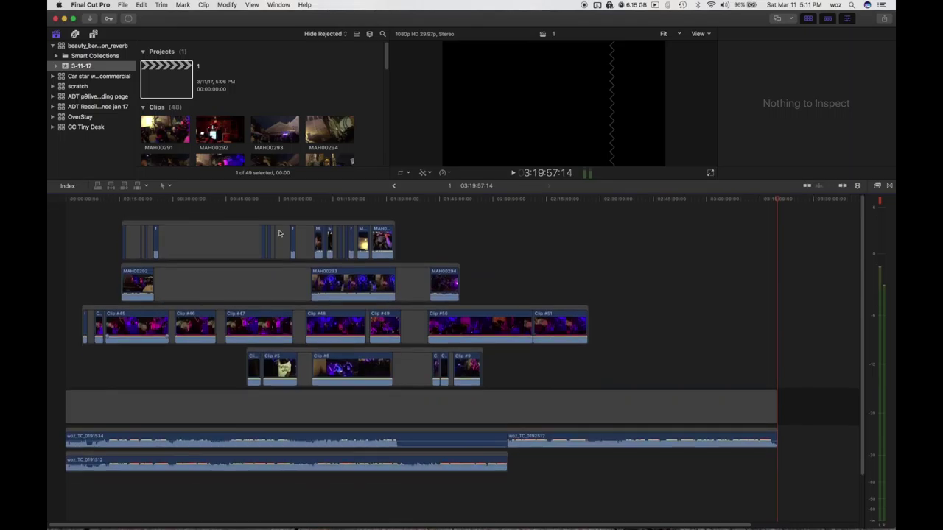
{"action": "left_click", "coordinate": [81, 241]}
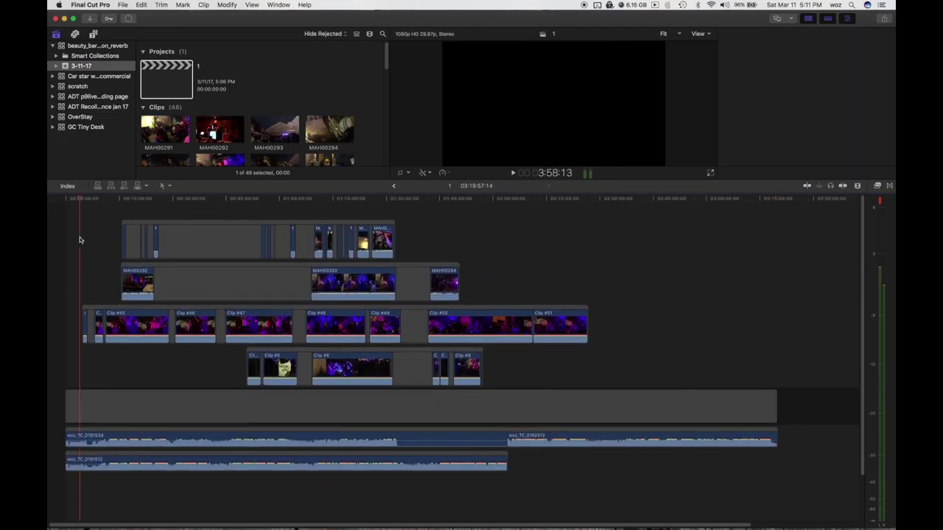
{"action": "left_click_drag", "start_coordinate": [80, 237], "coordinate": [105, 267]}
Step: Select everything in project 1 and lift the synced clips into their own separate lanes
{"action": "key", "text": "super+a"}
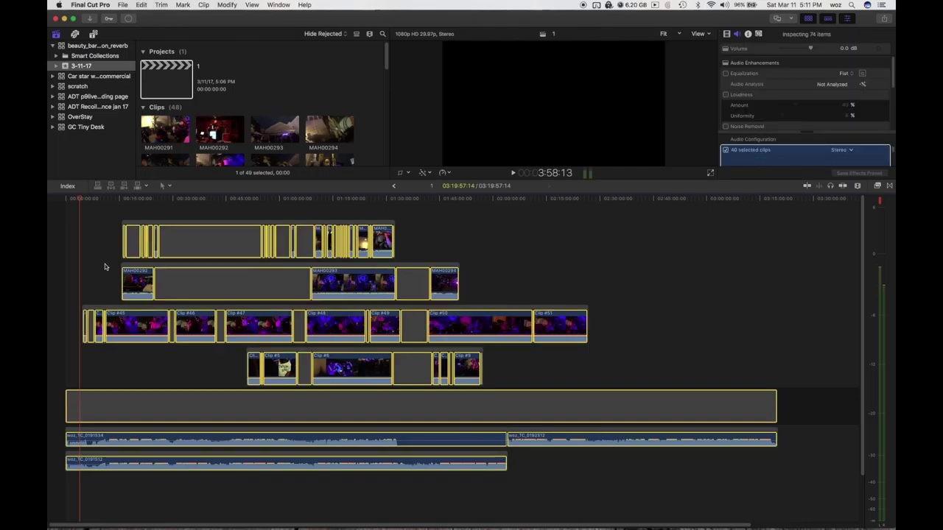
{"action": "key", "text": "super+alt+Up"}
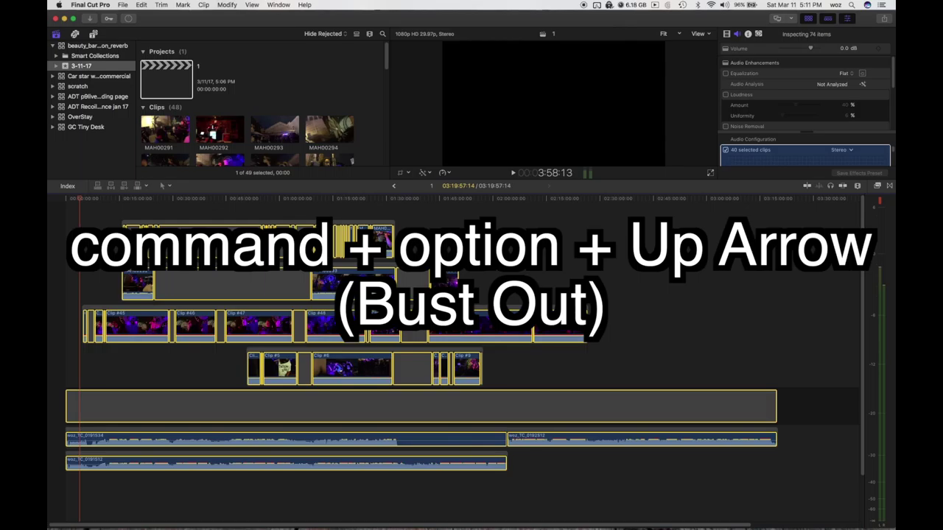
{"action": "key", "text": "super+alt+Up"}
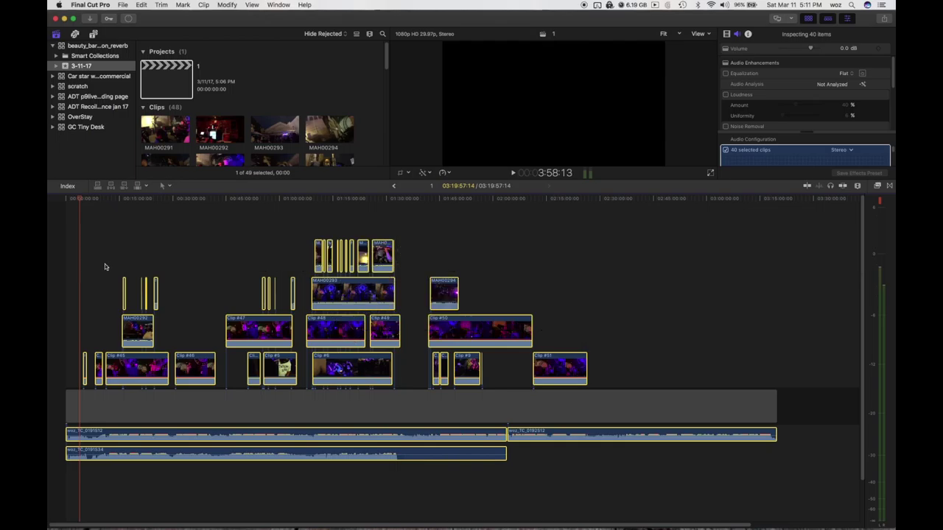
Step: Preview the footage at several timeline points, including MAH00293, then select all camera clips
{"action": "left_click", "coordinate": [184, 247]}
{"action": "left_click", "coordinate": [234, 255]}
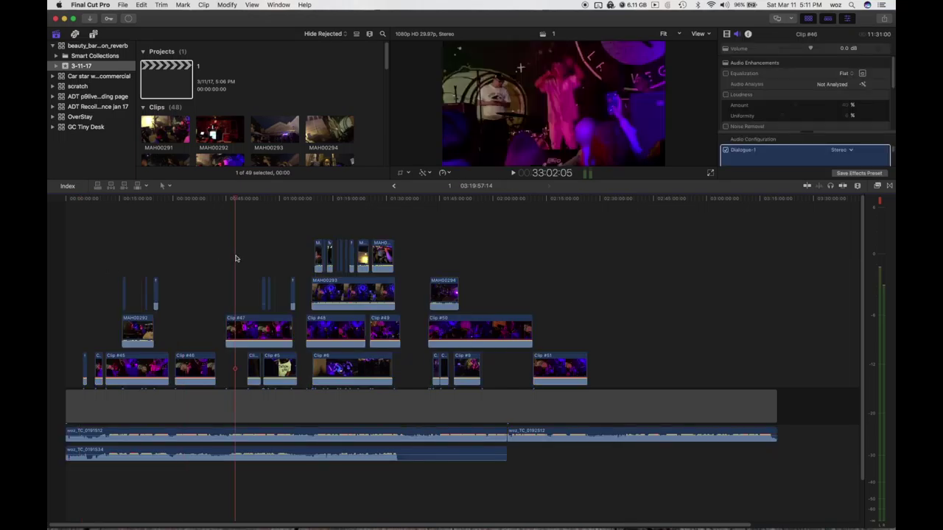
{"action": "left_click", "coordinate": [271, 262]}
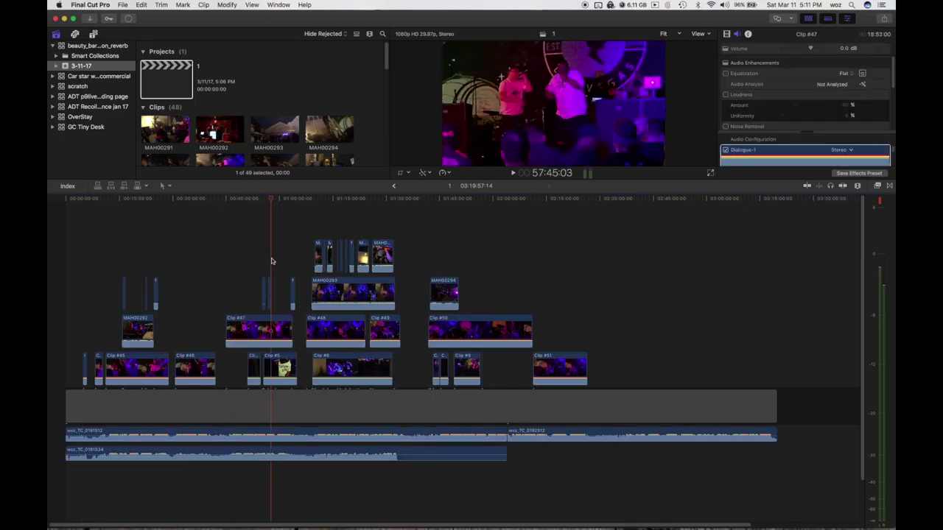
{"action": "left_click", "coordinate": [333, 227]}
{"action": "left_click", "coordinate": [359, 225]}
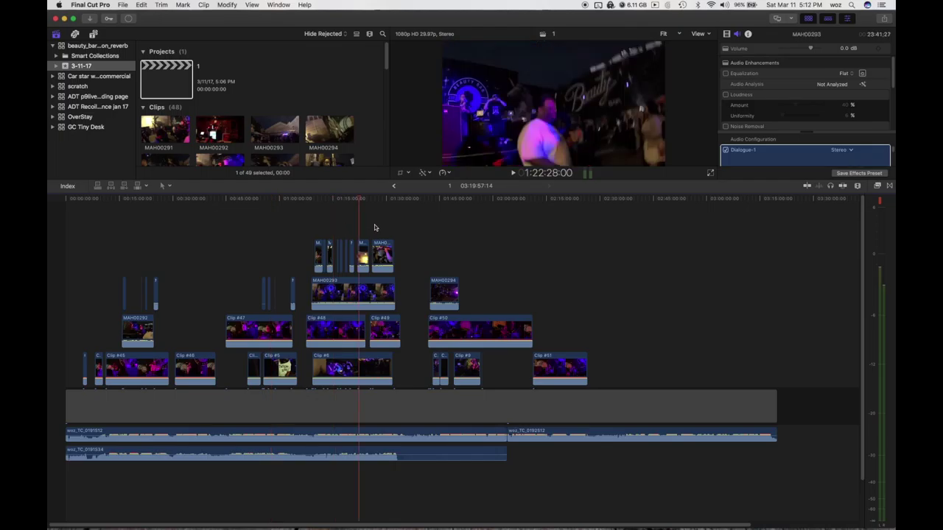
{"action": "left_click", "coordinate": [383, 230]}
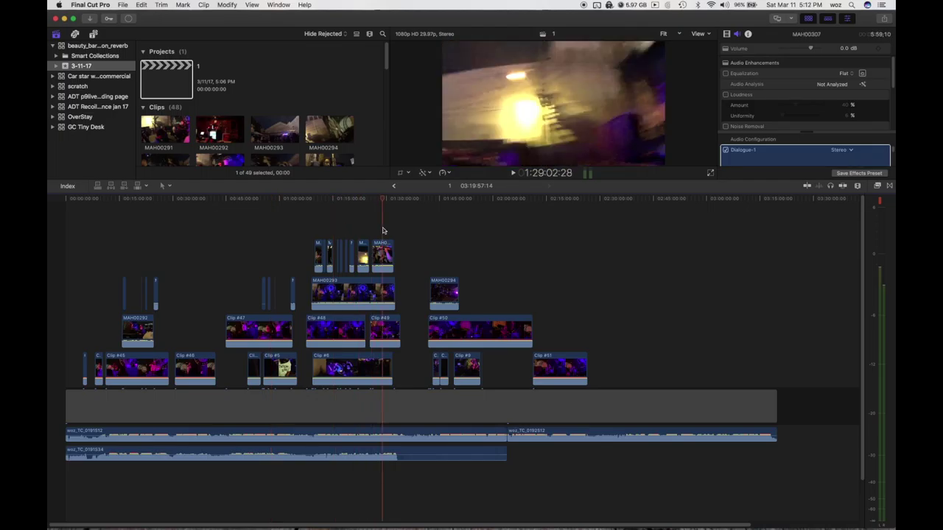
{"action": "left_click_drag", "start_coordinate": [611, 254], "coordinate": [70, 374]}
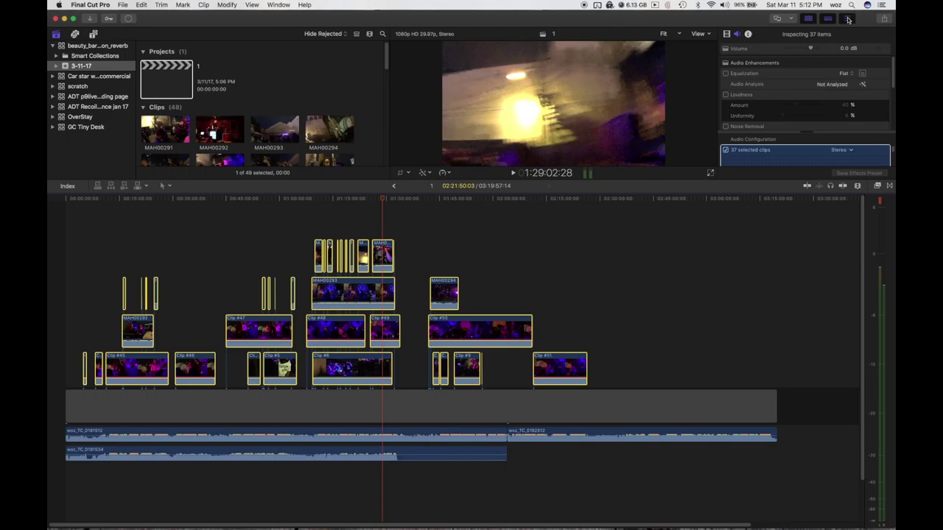
Step: Turn the camera clips' volume down to -∞ dB and play MAH00293 to check the sound
{"action": "left_click", "coordinate": [775, 51]}
{"action": "left_click", "coordinate": [626, 238]}
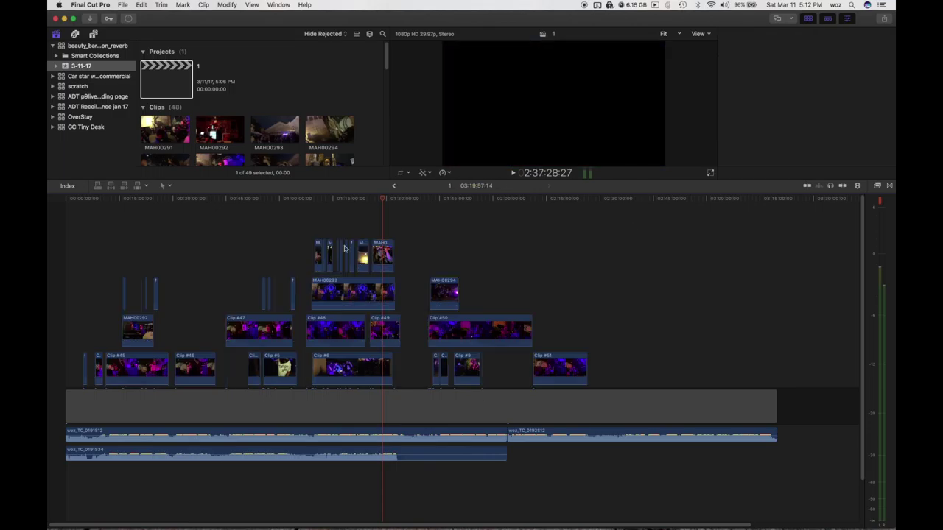
{"action": "left_click", "coordinate": [354, 218]}
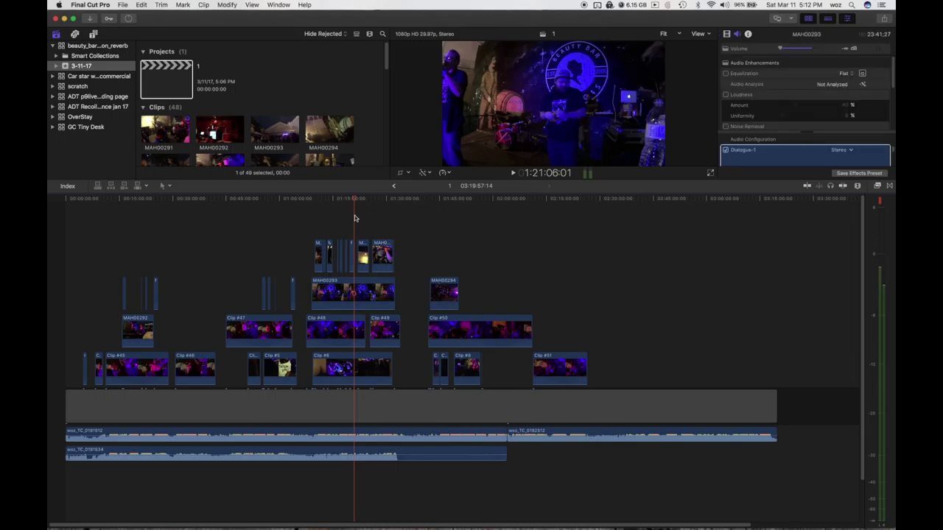
{"action": "key", "text": "space"}
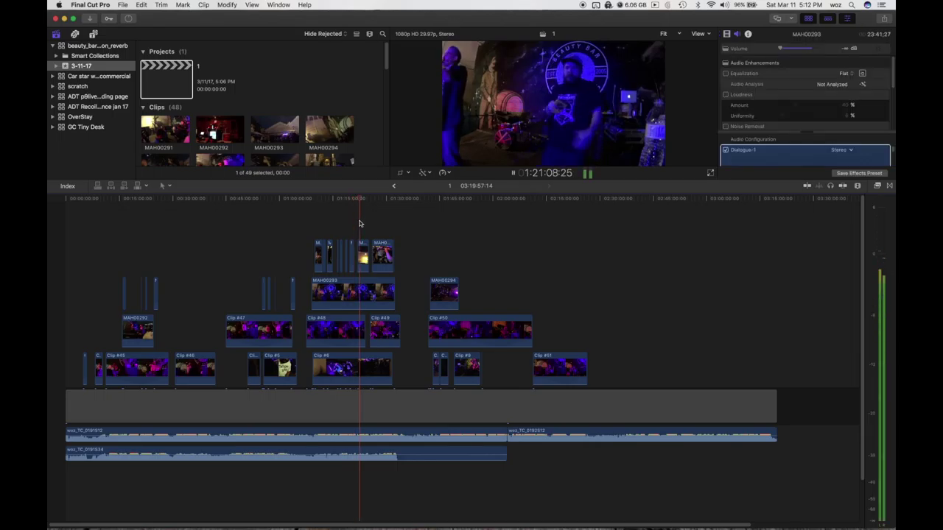
{"action": "key", "text": "space"}
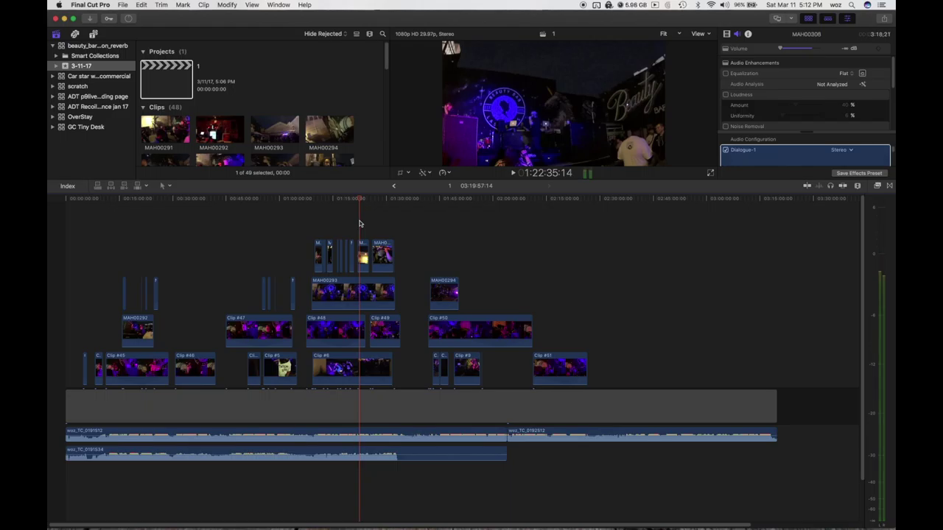
{"action": "key", "text": "space"}
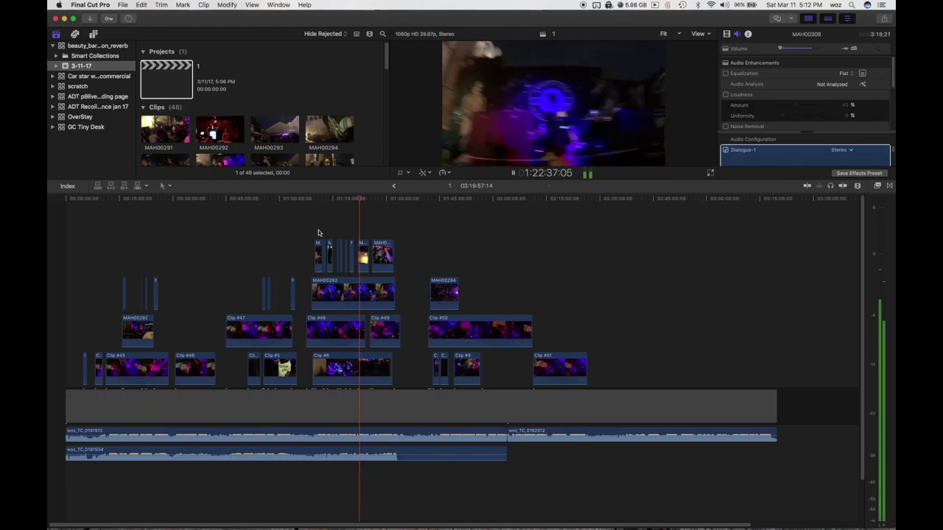
{"action": "key", "text": "space"}
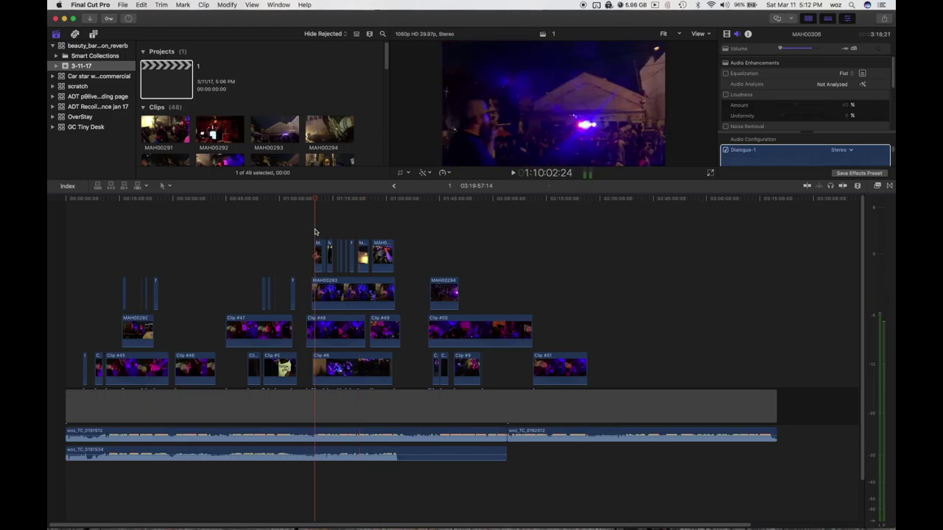
Step: Review playback around MAH00294 and Clip #47, then zoom the timeline in around the playhead
{"action": "left_click", "coordinate": [453, 251]}
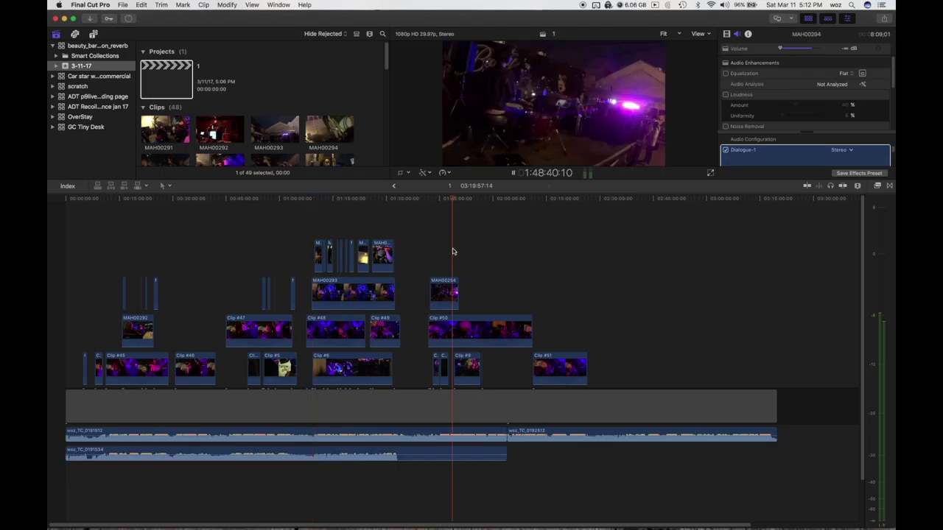
{"action": "key", "text": "space"}
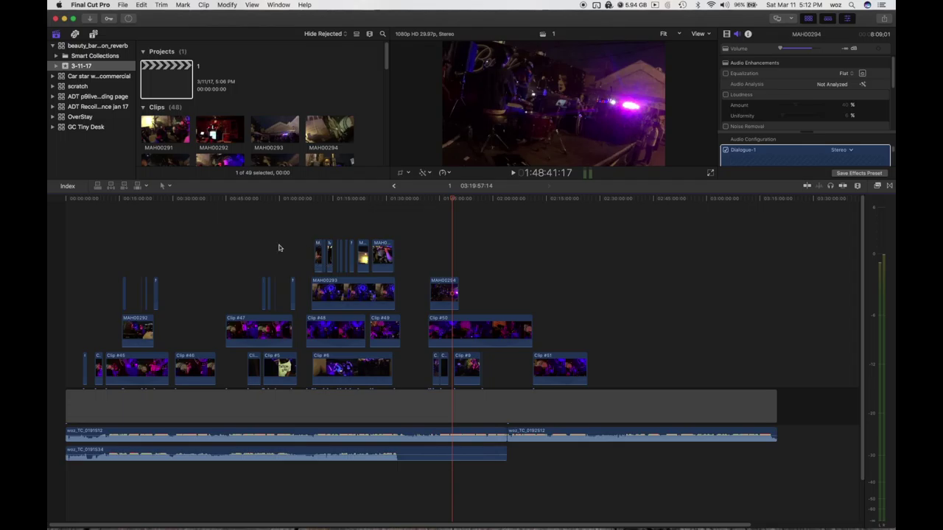
{"action": "left_click", "coordinate": [278, 248]}
{"action": "key", "text": "space"}
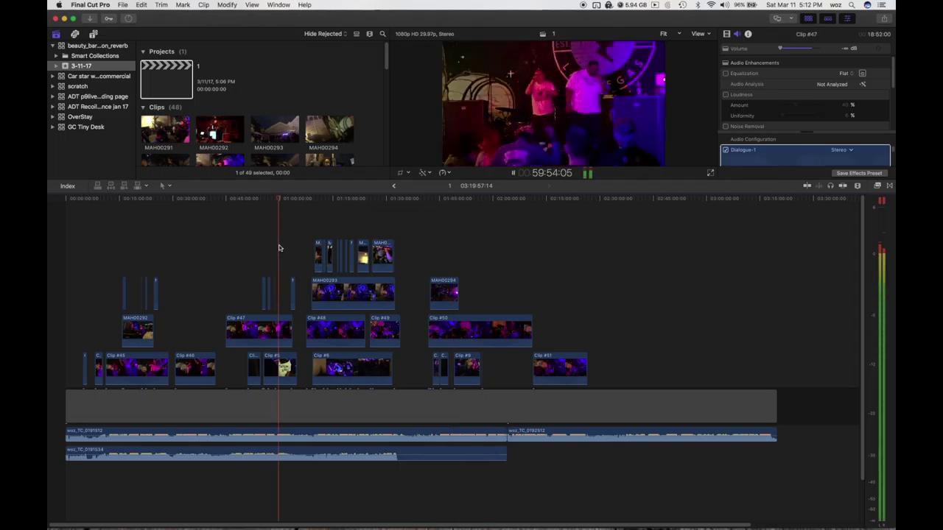
{"action": "key", "text": "space"}
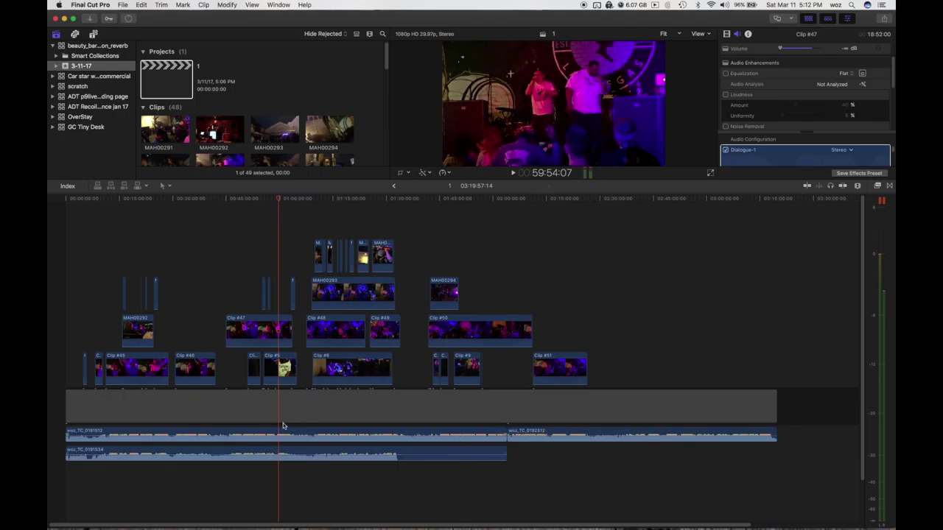
{"action": "key", "text": "super+equal"}
{"action": "key", "text": "super+equal"}
{"action": "key", "text": "super+equal"}
{"action": "key", "text": "super+equal"}
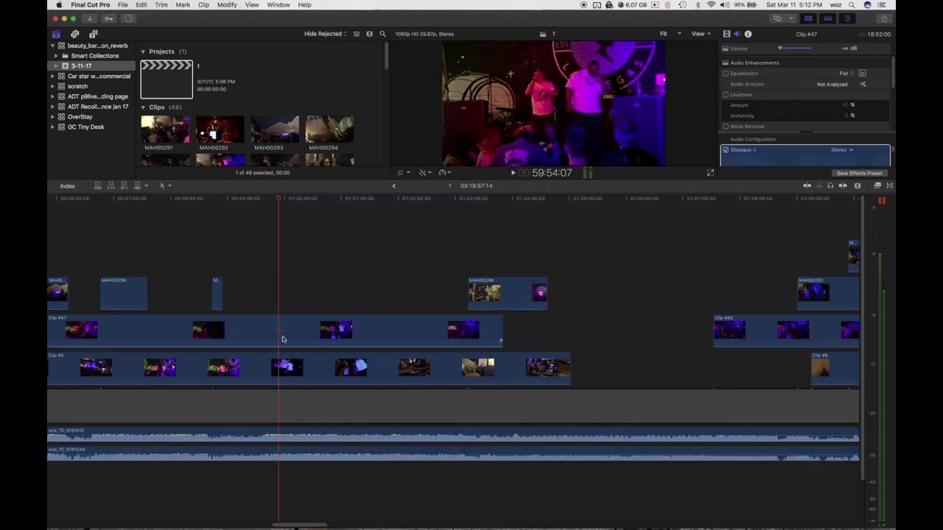
Step: Blade Clip #47 and trim the first part's end left, leaving a short gap
{"action": "key", "text": "b"}
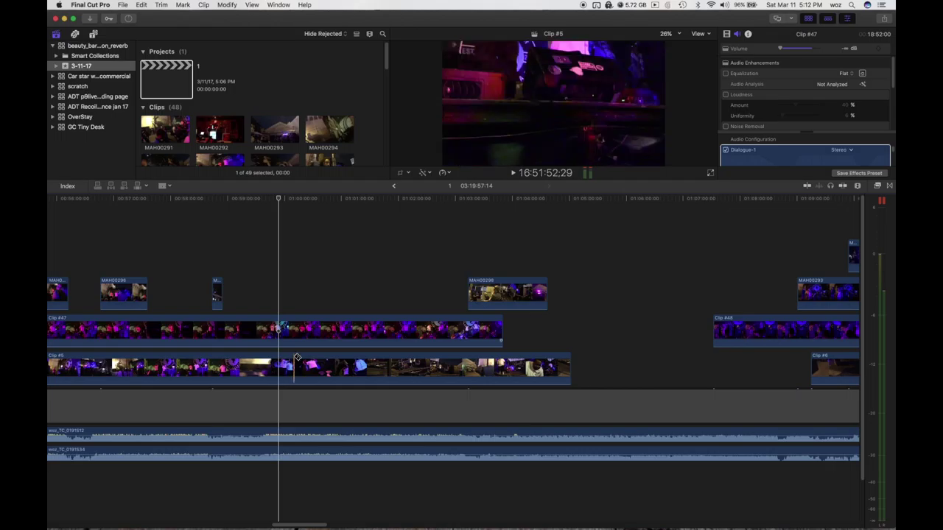
{"action": "left_click", "coordinate": [294, 339]}
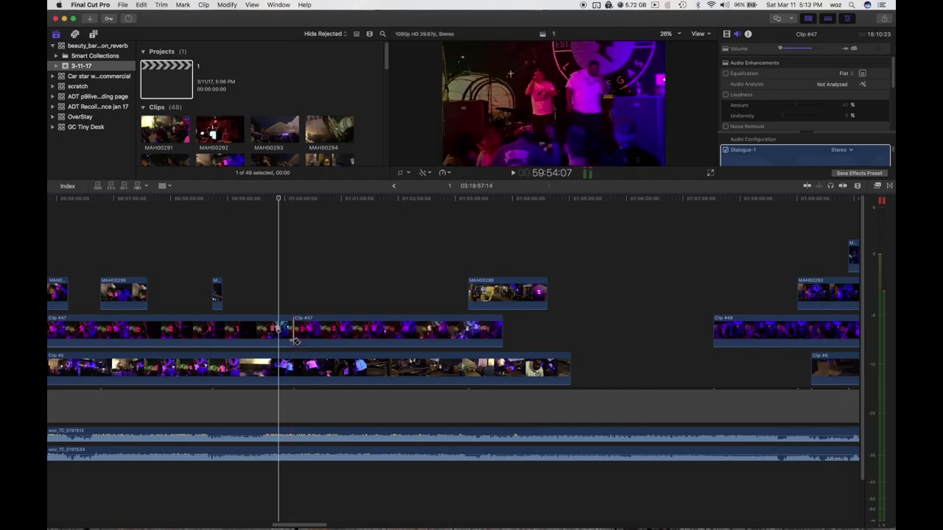
{"action": "key", "text": "a"}
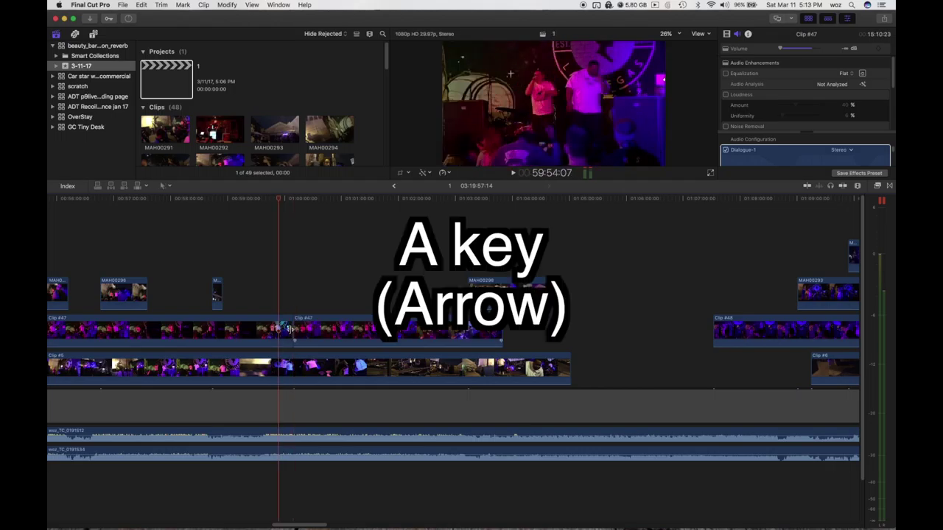
{"action": "left_click_drag", "start_coordinate": [295, 336], "coordinate": [256, 313]}
{"action": "left_click", "coordinate": [256, 199]}
{"action": "left_click_drag", "start_coordinate": [255, 198], "coordinate": [272, 208]}
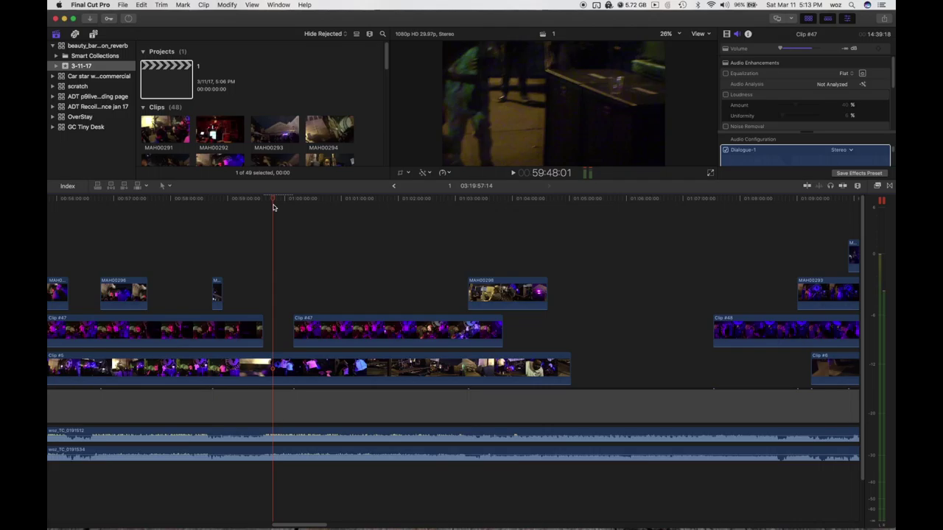
Step: Undo the trim and split of Clip #47
{"action": "key", "text": "super+z"}
{"action": "key", "text": "Down"}
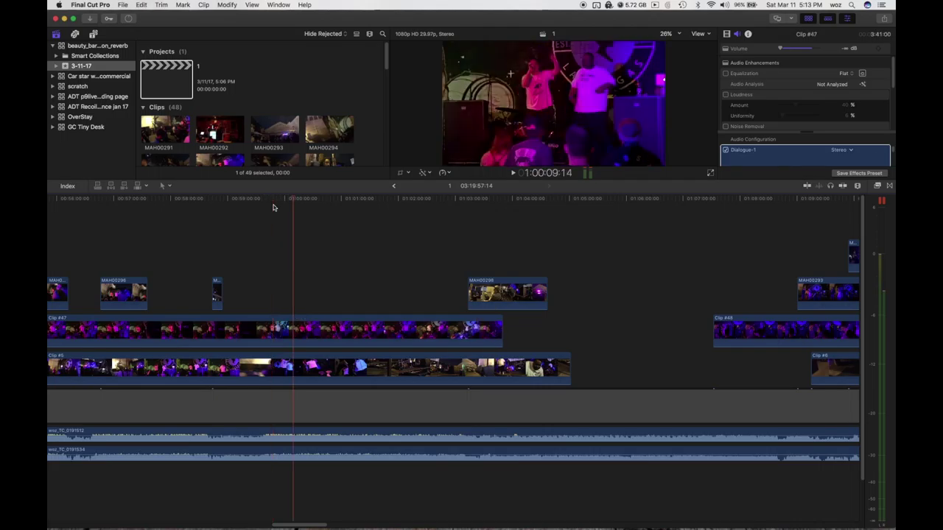
{"action": "scroll", "coordinate": [299, 81], "scroll_direction": "down", "scroll_amount": 10}
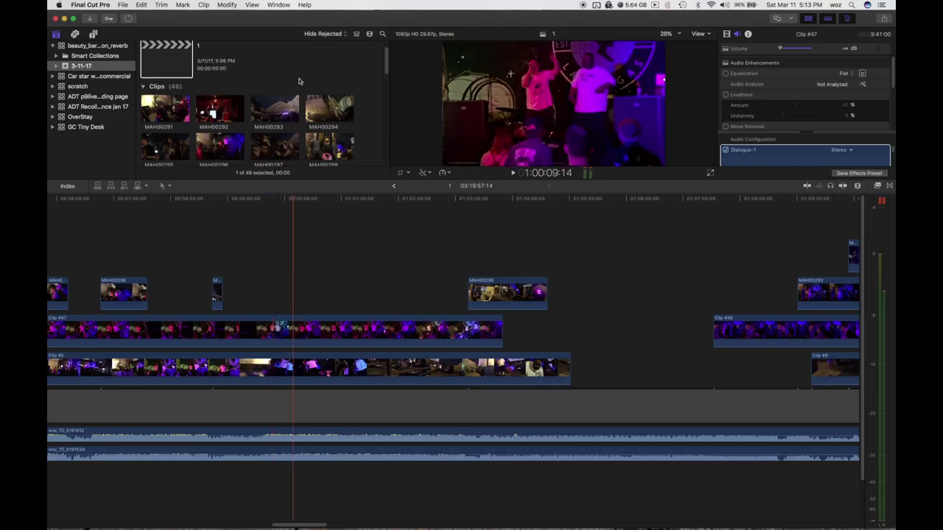
{"action": "scroll", "coordinate": [300, 81], "scroll_direction": "up", "scroll_amount": 10}
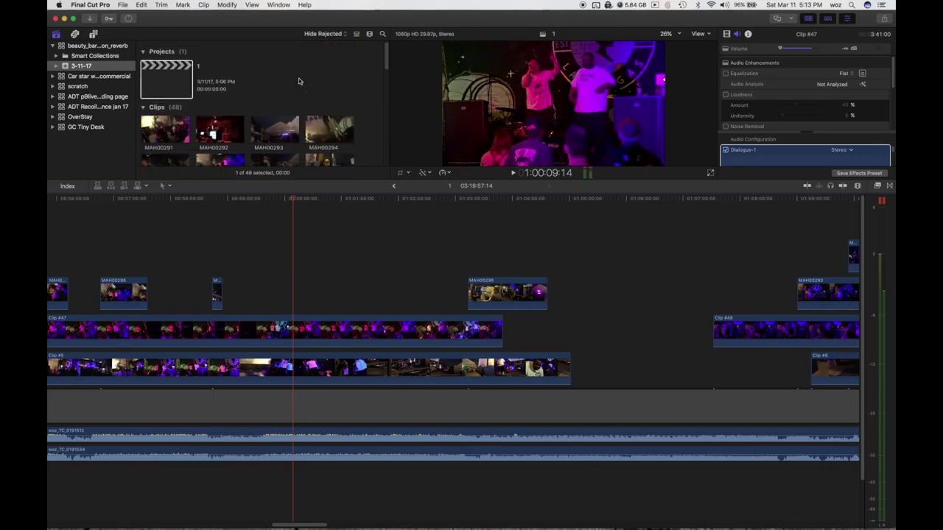
Step: Create a new empty project named 2 in the 3-11-17 event
{"action": "key", "text": "super+n"}
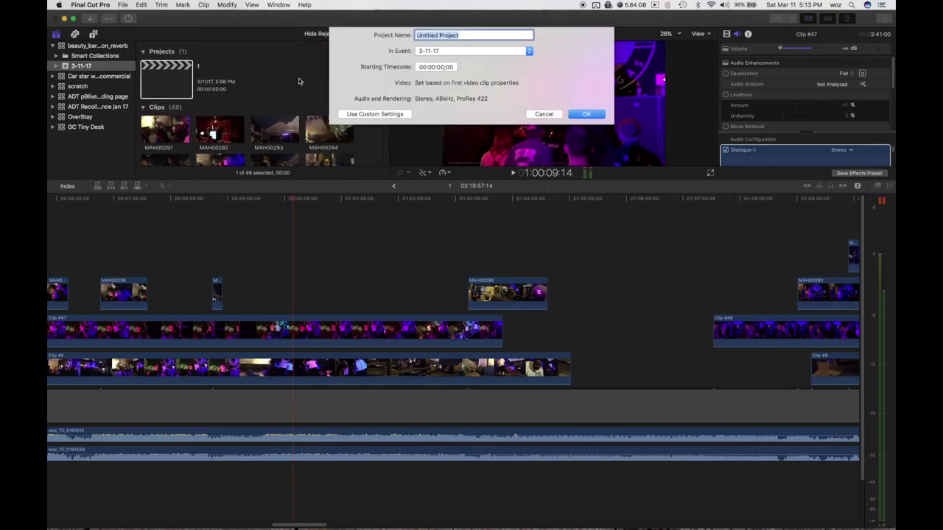
{"action": "type", "text": "2"}
{"action": "key", "text": "Return"}
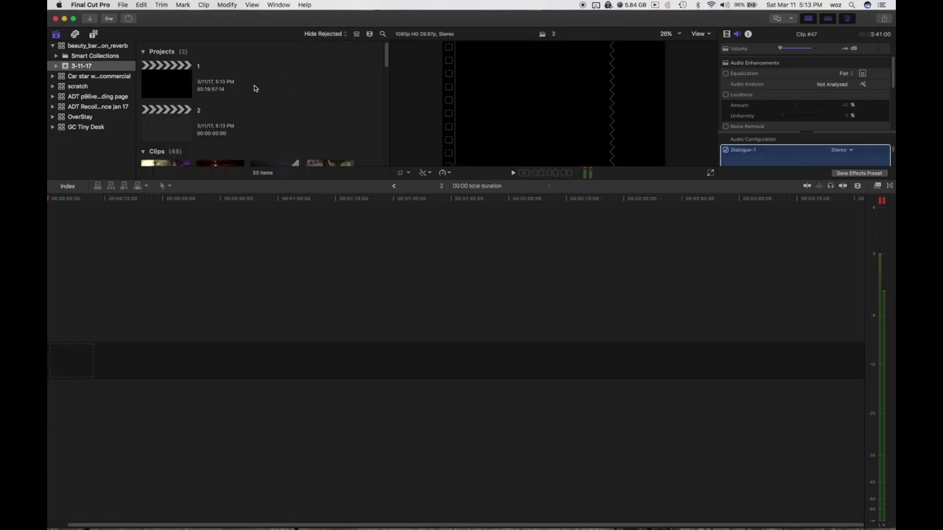
{"action": "scroll", "coordinate": [295, 116], "scroll_direction": "down", "scroll_amount": 10}
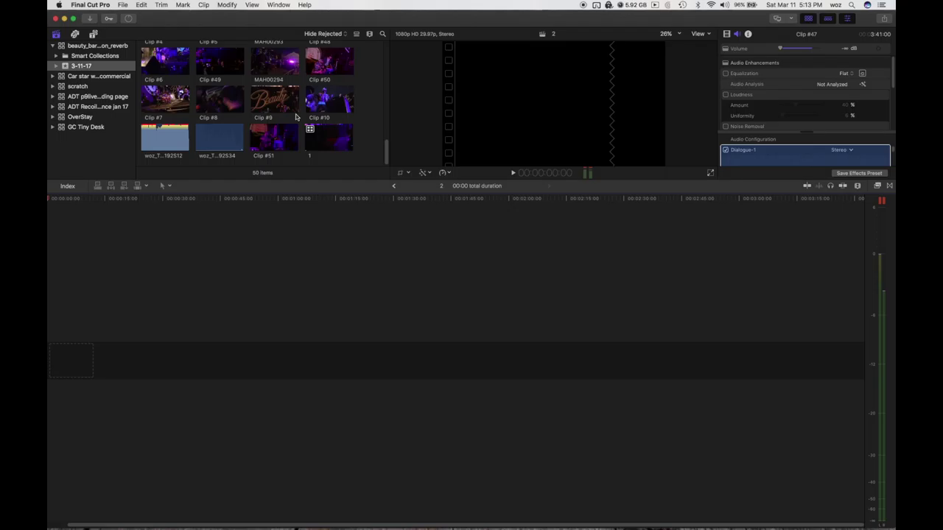
Step: Select the two board-recorder audio files, then open multicam clip 1 to review its angles
{"action": "scroll", "coordinate": [295, 117], "scroll_direction": "up", "scroll_amount": 5}
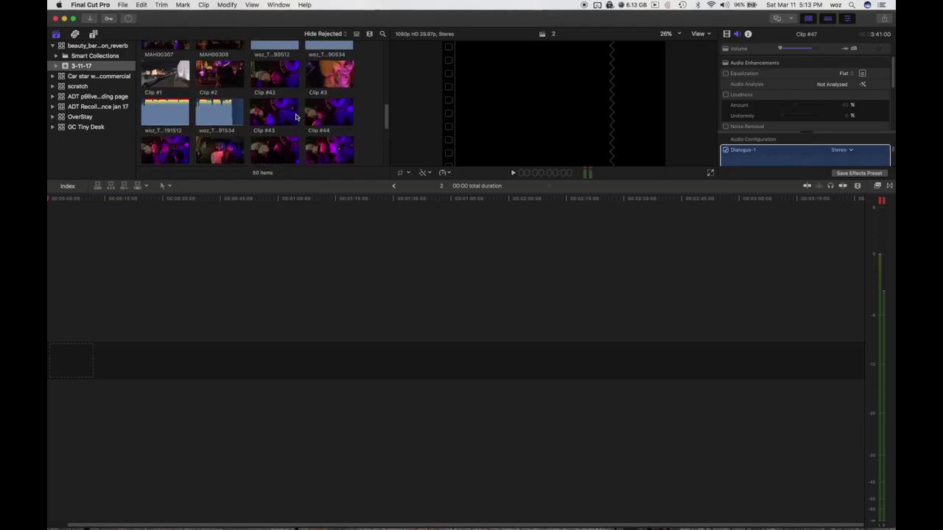
{"action": "scroll", "coordinate": [295, 116], "scroll_direction": "up", "scroll_amount": 2}
{"action": "left_click", "coordinate": [280, 67]}
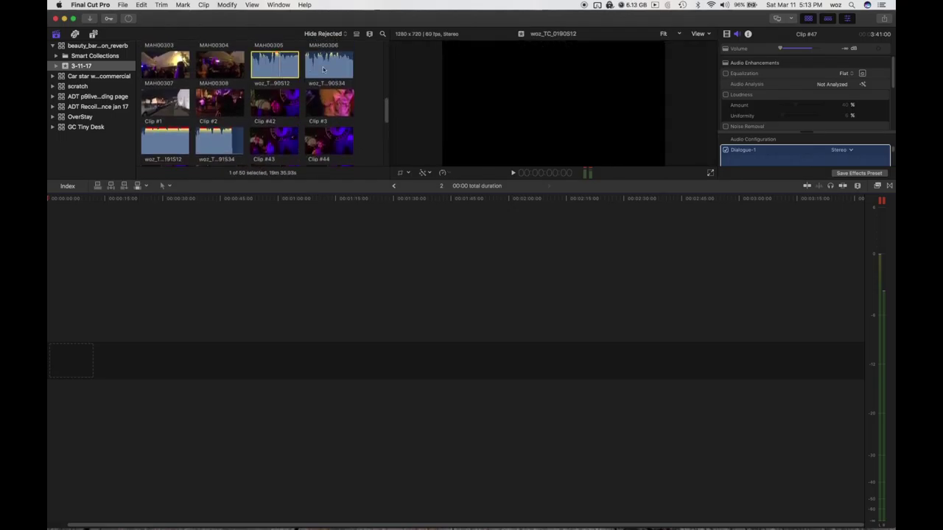
{"action": "left_click", "coordinate": [329, 70], "text": "super"}
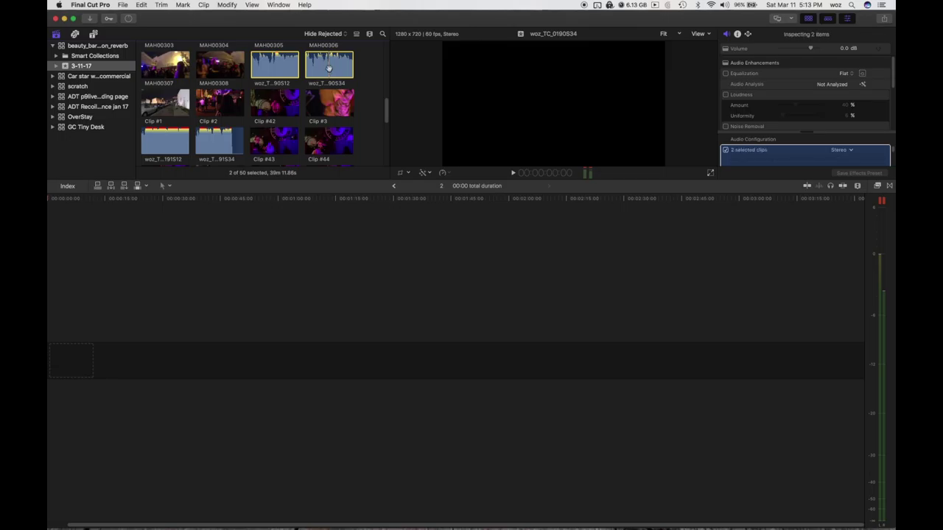
{"action": "scroll", "coordinate": [329, 69], "scroll_direction": "up", "scroll_amount": 5}
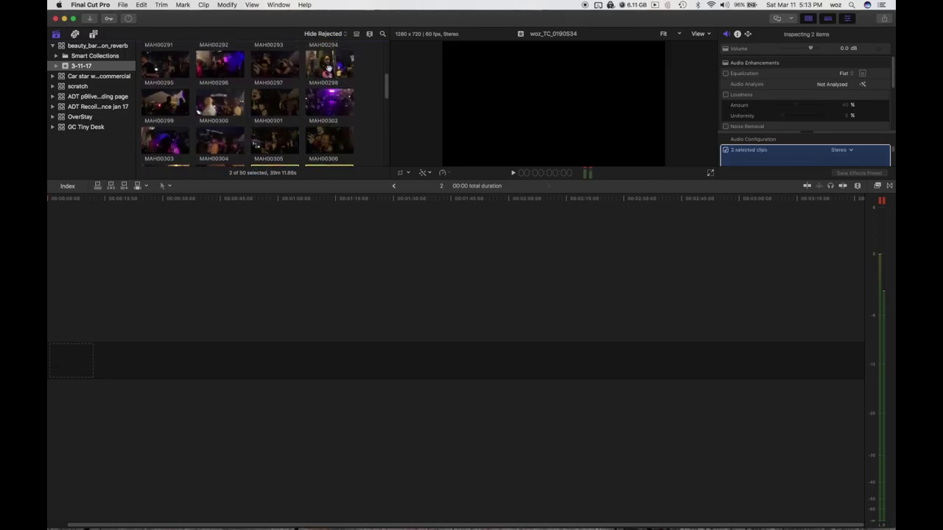
{"action": "scroll", "coordinate": [329, 68], "scroll_direction": "down", "scroll_amount": 10}
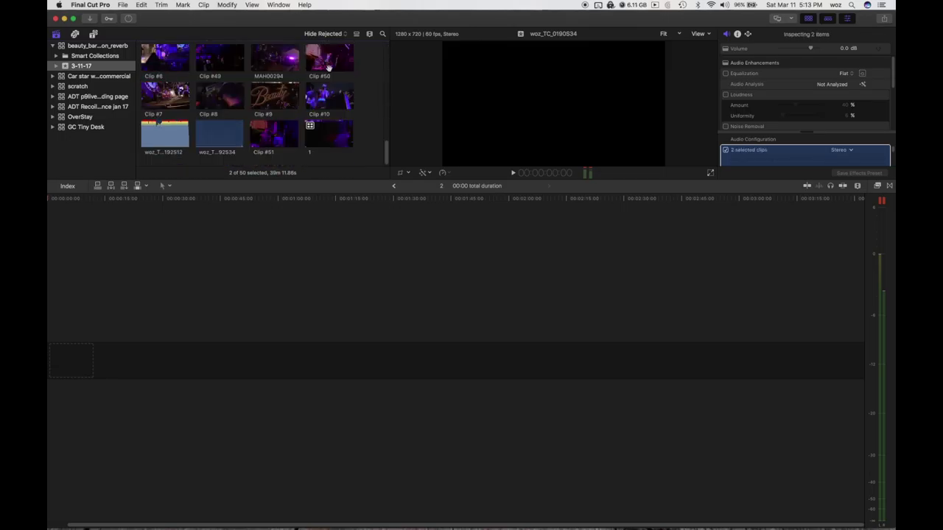
{"action": "left_click", "coordinate": [336, 140]}
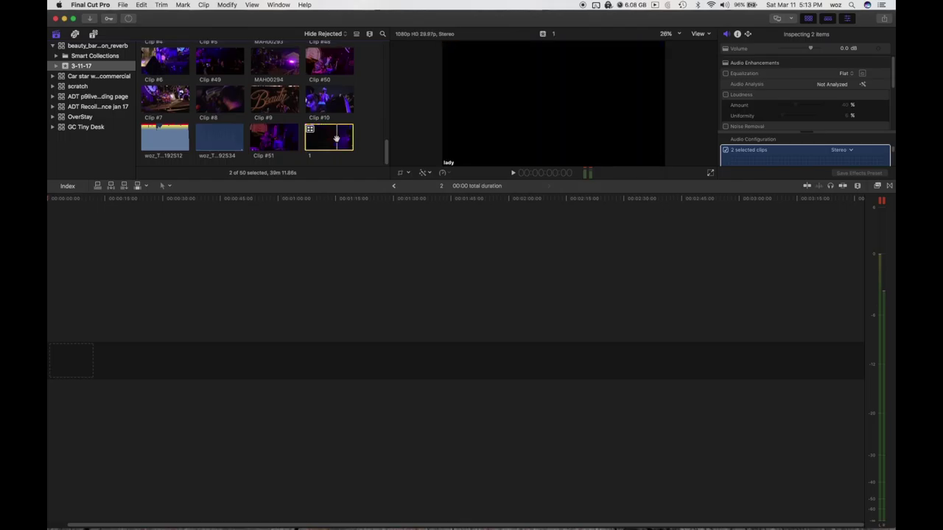
{"action": "double_click", "coordinate": [336, 140]}
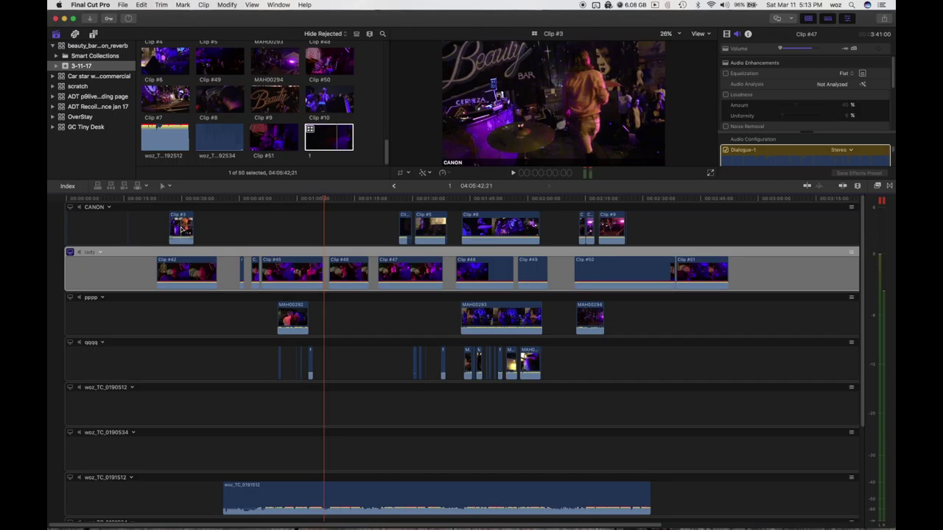
{"action": "scroll", "coordinate": [299, 81], "scroll_direction": "up", "scroll_amount": 2}
Step: Gather Clip #42, Clip #3 and both woz_TC audio clips into one selection
{"action": "key", "text": "super+shift+a"}
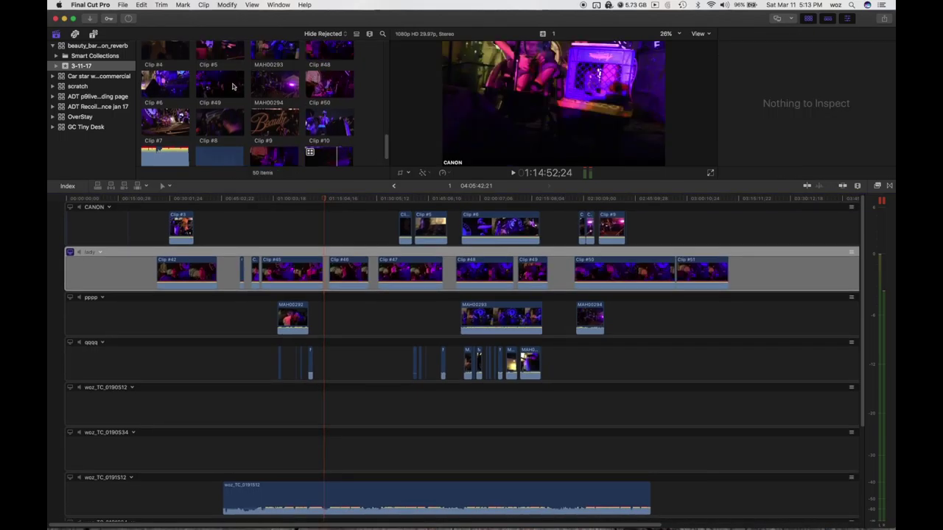
{"action": "scroll", "coordinate": [247, 93], "scroll_direction": "up", "scroll_amount": 4}
{"action": "left_click", "coordinate": [264, 86]}
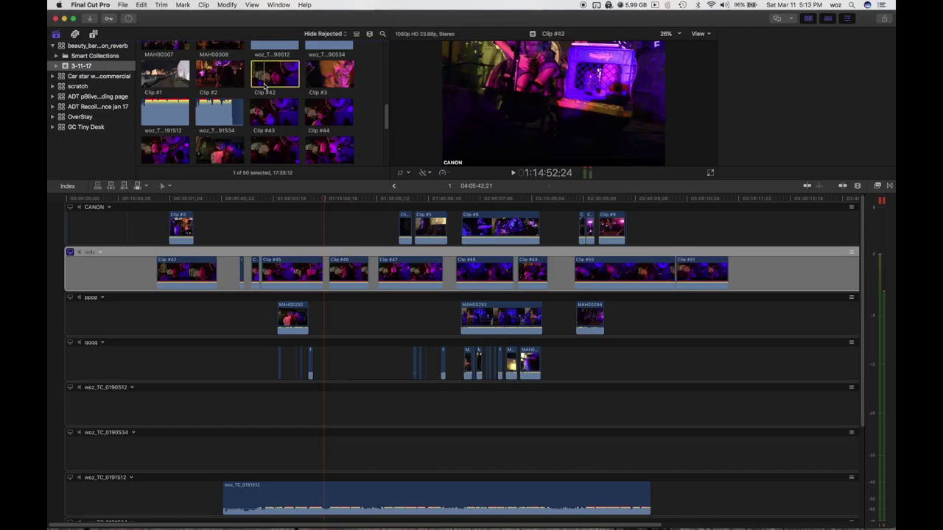
{"action": "left_click", "coordinate": [323, 76], "text": "super"}
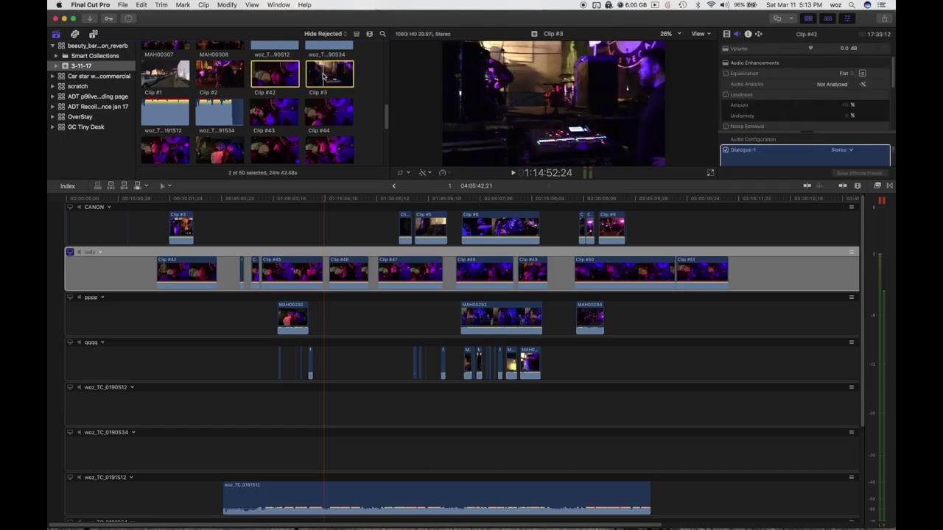
{"action": "scroll", "coordinate": [323, 76], "scroll_direction": "up", "scroll_amount": 2}
{"action": "key", "text": "super+shift+a"}
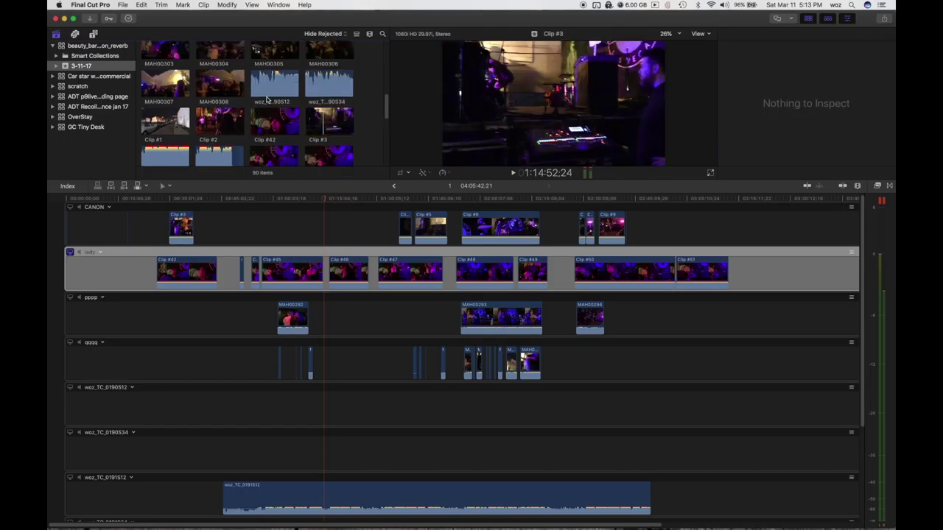
{"action": "left_click", "coordinate": [284, 94]}
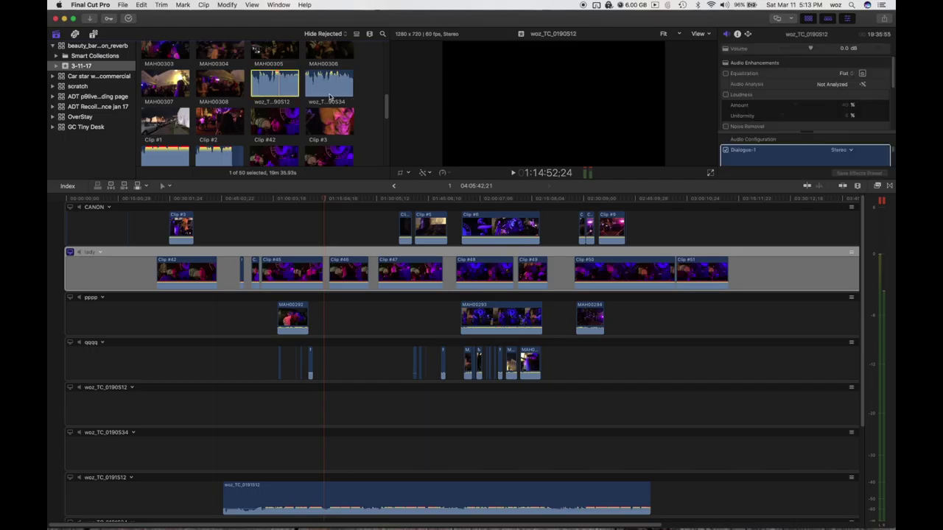
{"action": "left_click_drag", "start_coordinate": [284, 94], "coordinate": [286, 118]}
Step: Create multicam clip 2 from the four selected clips, with audio synchronization enabled
{"action": "right_click", "coordinate": [287, 119]}
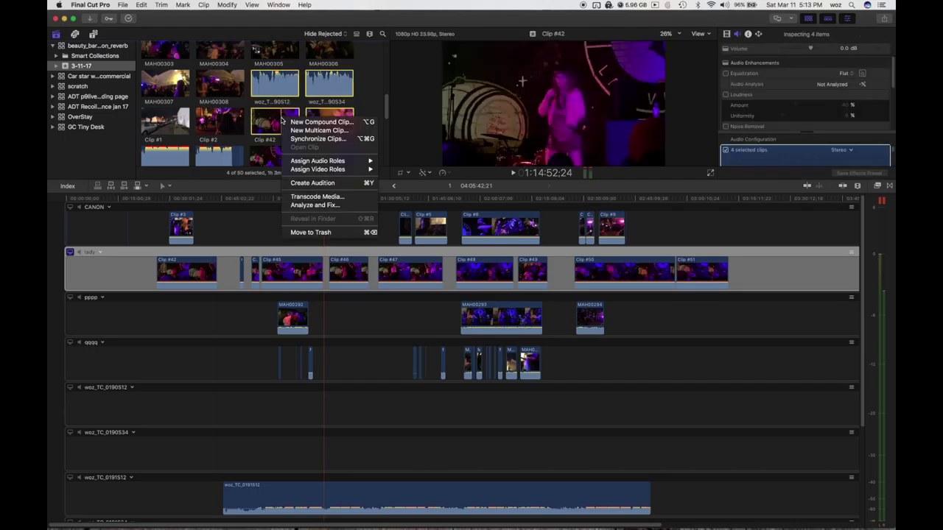
{"action": "left_click", "coordinate": [288, 130]}
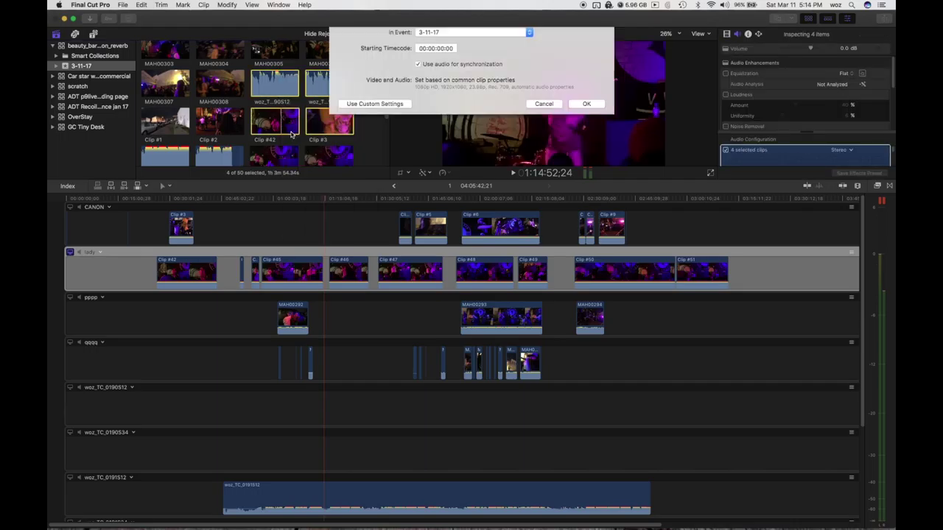
{"action": "key", "text": "Return"}
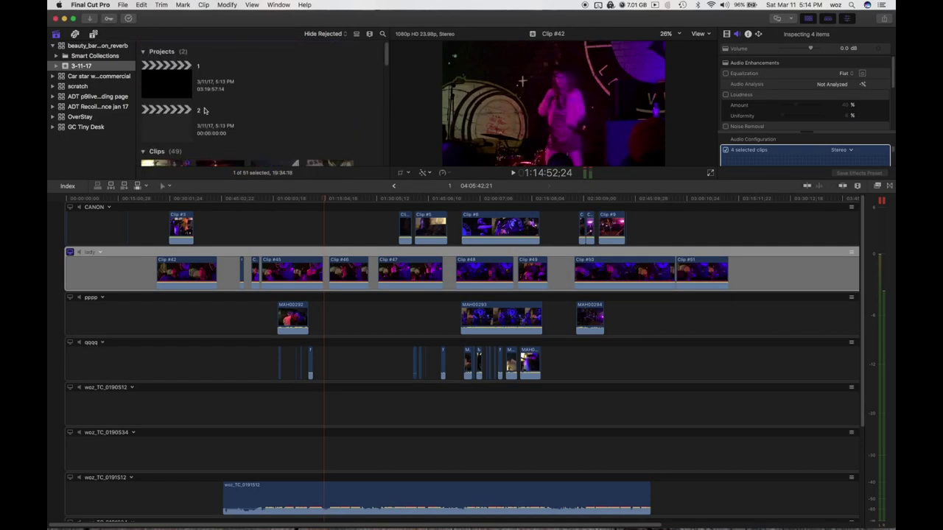
Step: Open multicam clip 2 and select all its synced clips: Clip #3, Clip #42 and both recorder tracks
{"action": "scroll", "coordinate": [295, 111], "scroll_direction": "down", "scroll_amount": 10}
{"action": "left_click", "coordinate": [176, 131]}
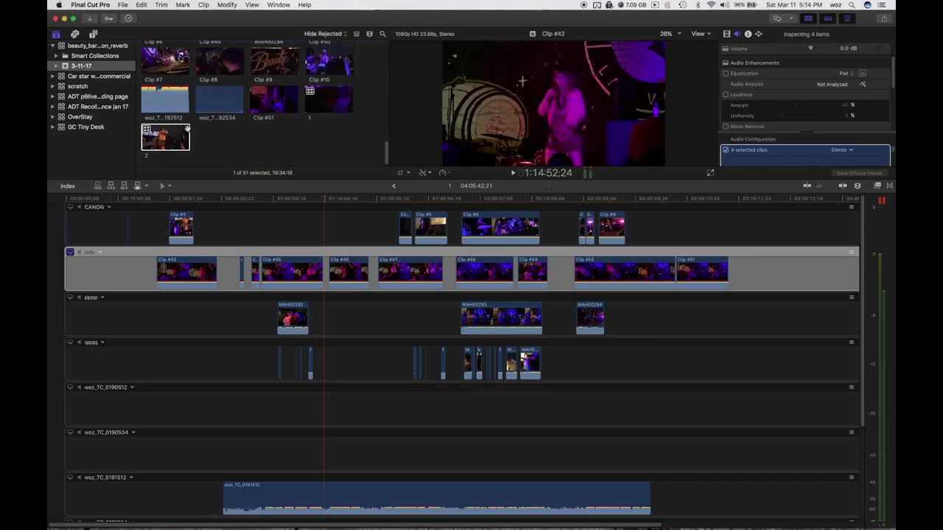
{"action": "double_click", "coordinate": [177, 131]}
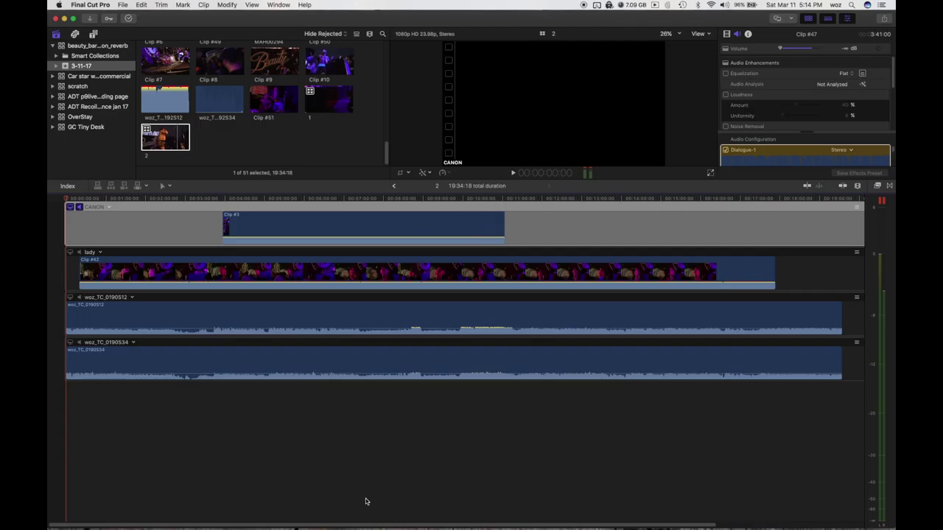
{"action": "left_click", "coordinate": [385, 397]}
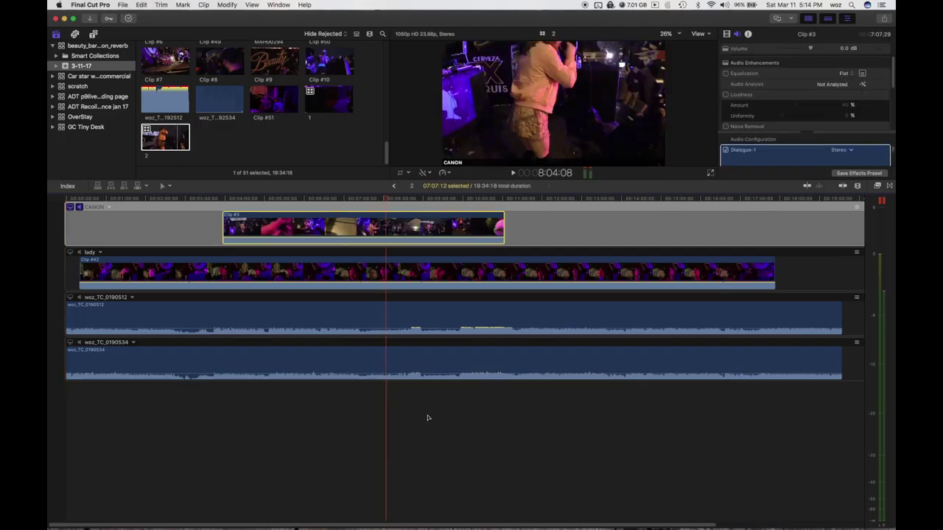
{"action": "key", "text": "super+a"}
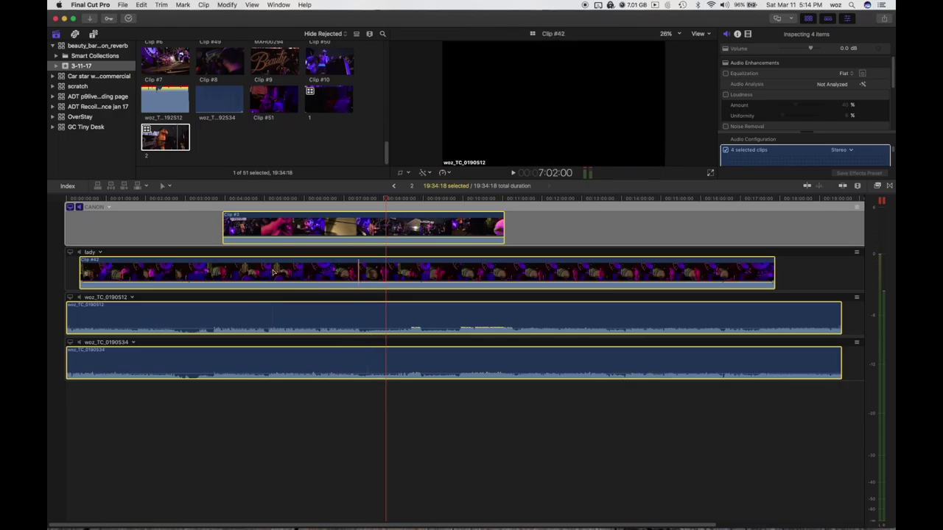
{"action": "scroll", "coordinate": [248, 123], "scroll_direction": "up", "scroll_amount": 5}
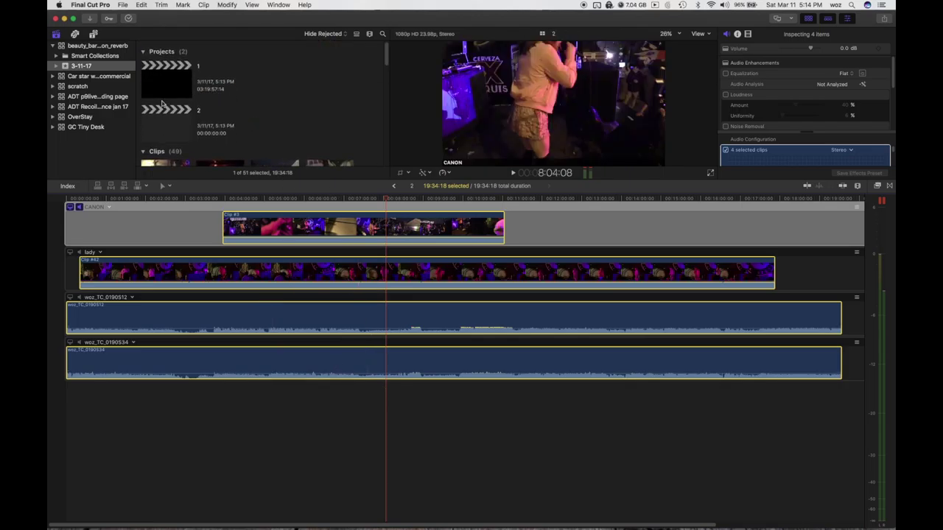
Step: Open project 2 and zoom to fit its whole 19:34:22 timeline
{"action": "double_click", "coordinate": [162, 127]}
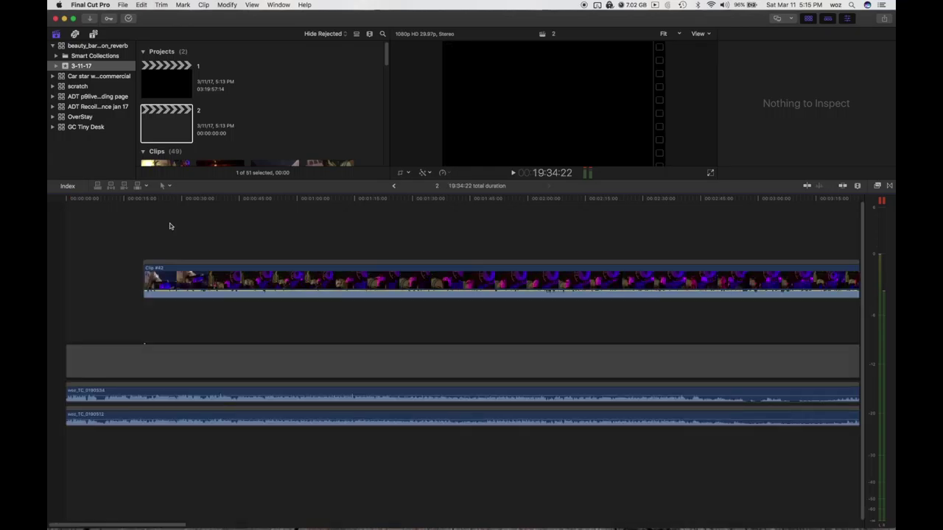
{"action": "key", "text": "shift+z"}
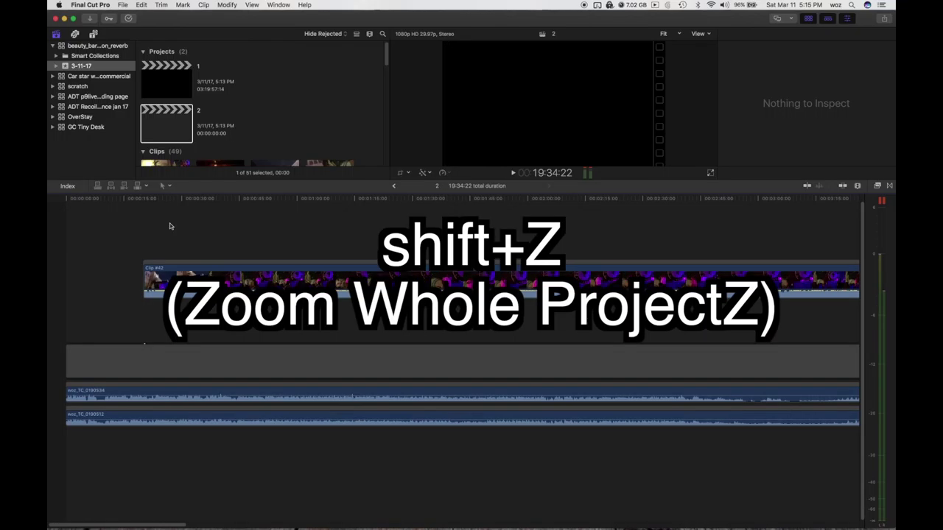
{"action": "key", "text": "shift+z"}
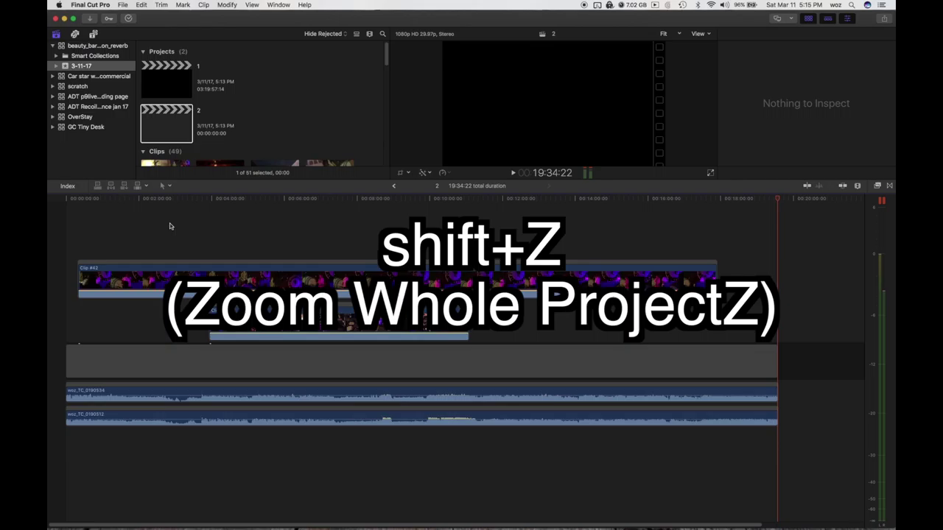
{"action": "key", "text": "shift+z"}
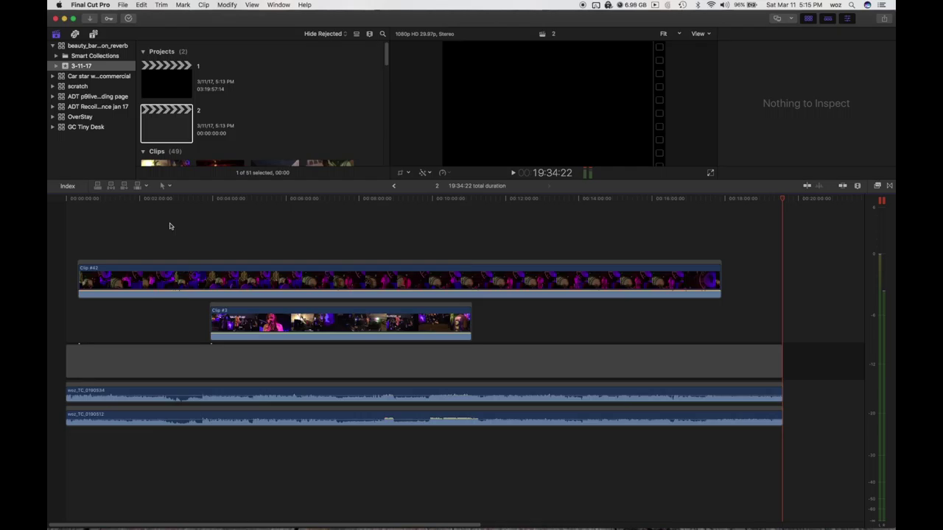
Step: Scrub the playhead to Clip #3's start and drag Clip #3 onto the lane above Clip #42
{"action": "key", "text": "super+a"}
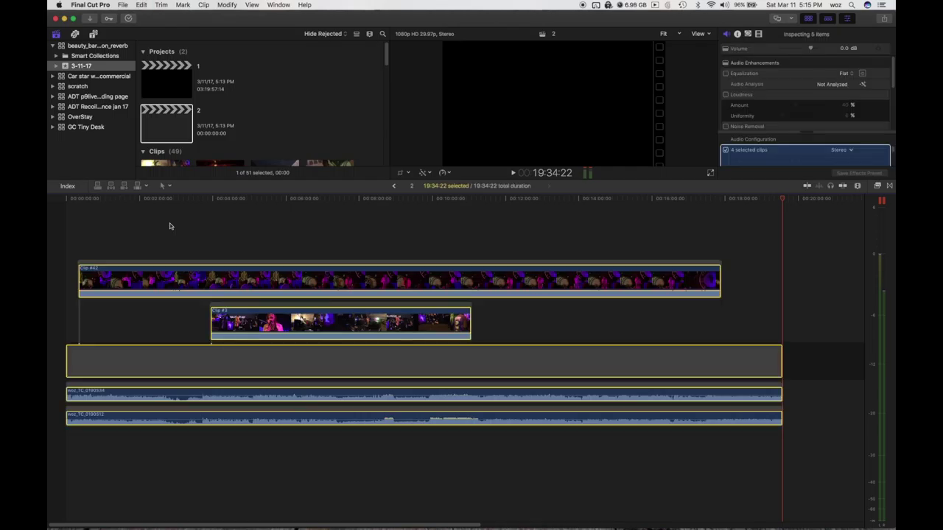
{"action": "left_click", "coordinate": [170, 226]}
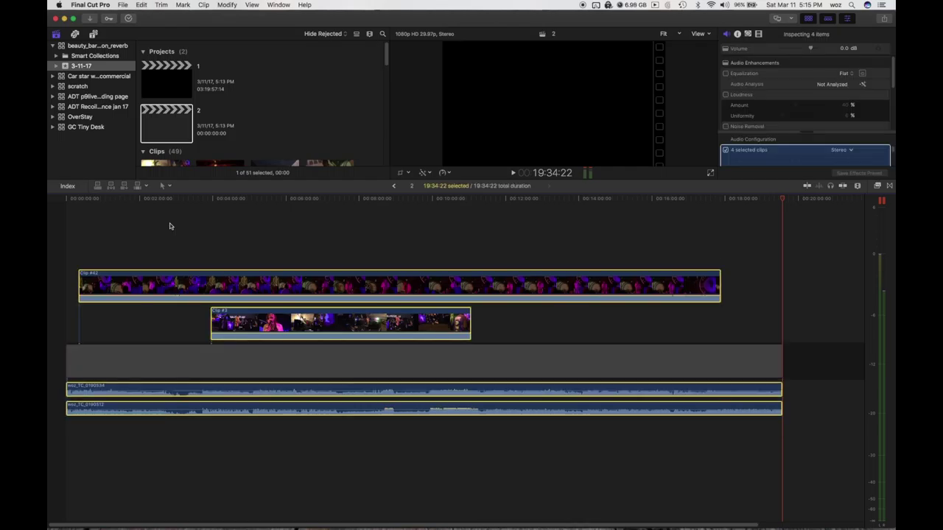
{"action": "left_click", "coordinate": [228, 226]}
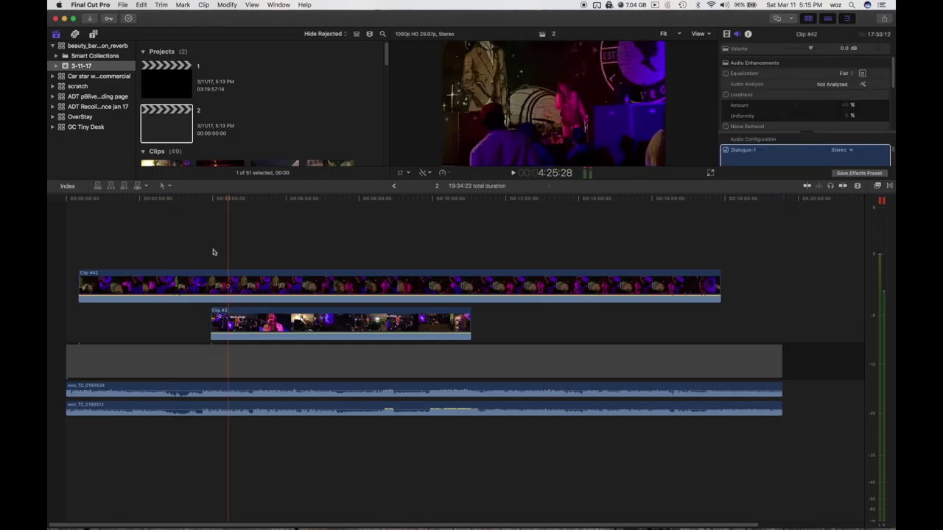
{"action": "left_click", "coordinate": [213, 249]}
{"action": "left_click_drag", "start_coordinate": [213, 200], "coordinate": [209, 200]}
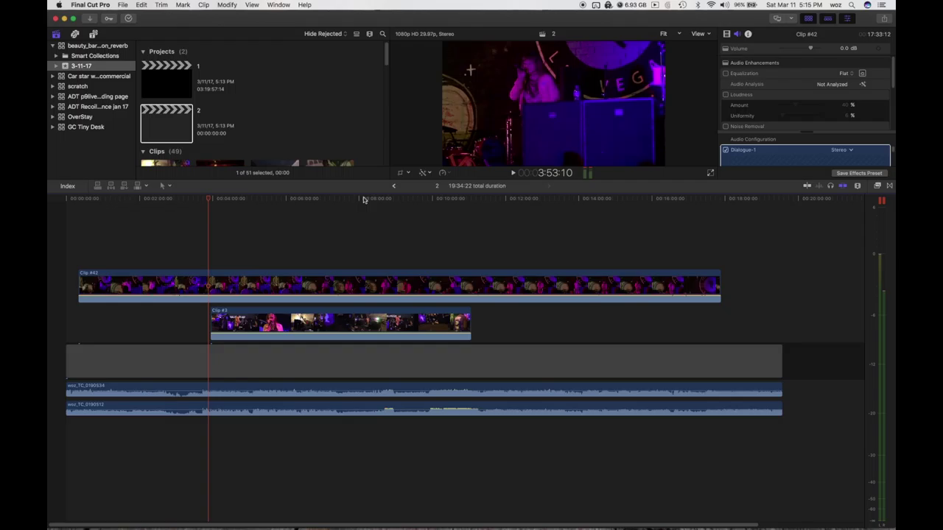
{"action": "left_click", "coordinate": [259, 213]}
{"action": "left_click_drag", "start_coordinate": [259, 200], "coordinate": [212, 201]}
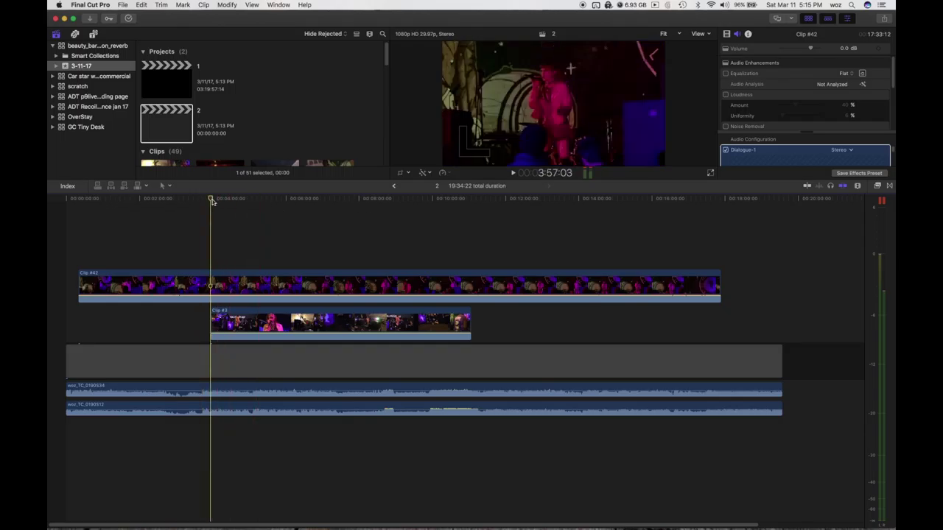
{"action": "left_click", "coordinate": [224, 295]}
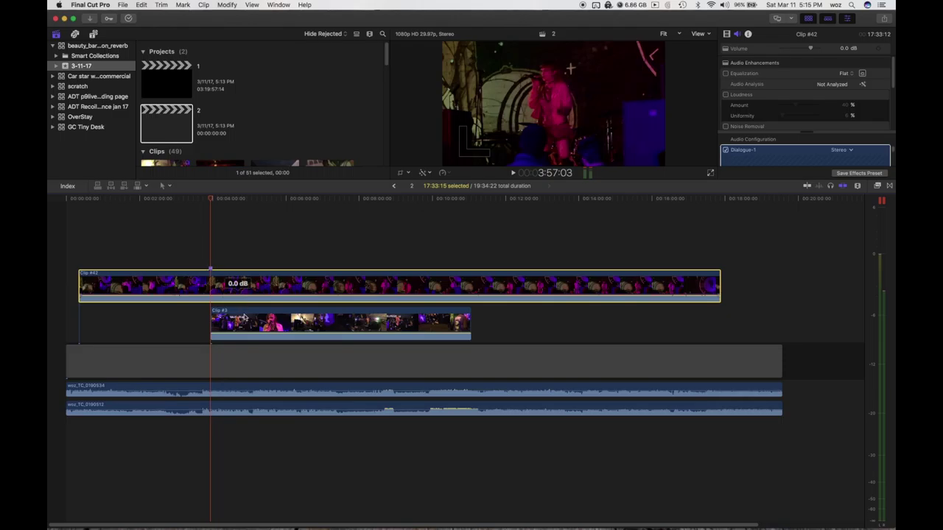
{"action": "left_click_drag", "start_coordinate": [243, 324], "coordinate": [242, 243]}
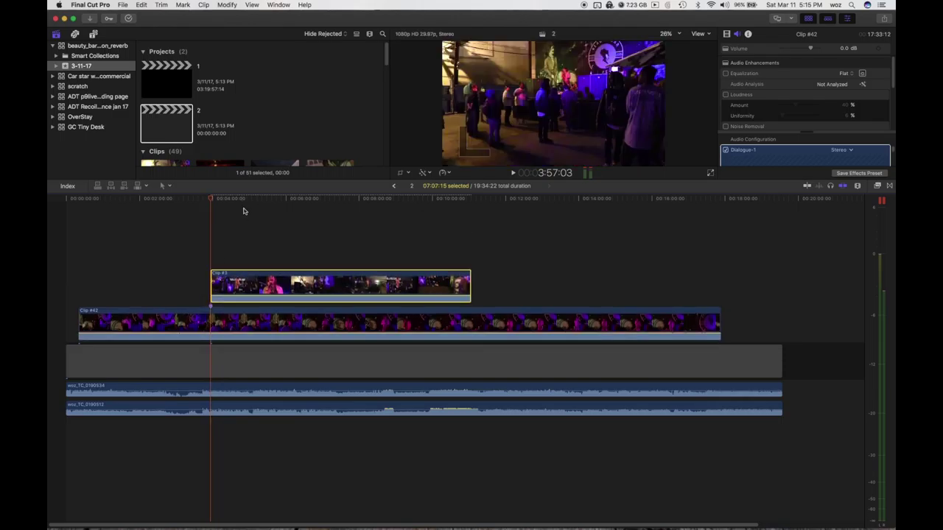